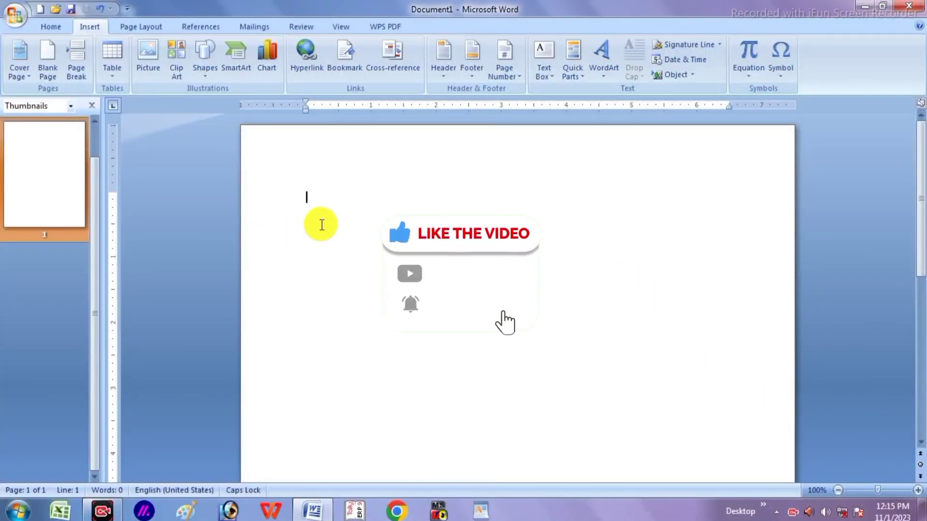
- Open the Insert tab's Table dropdown to show the table insertion grid over Document1
{"action": "left_click", "coordinate": [114, 72]}
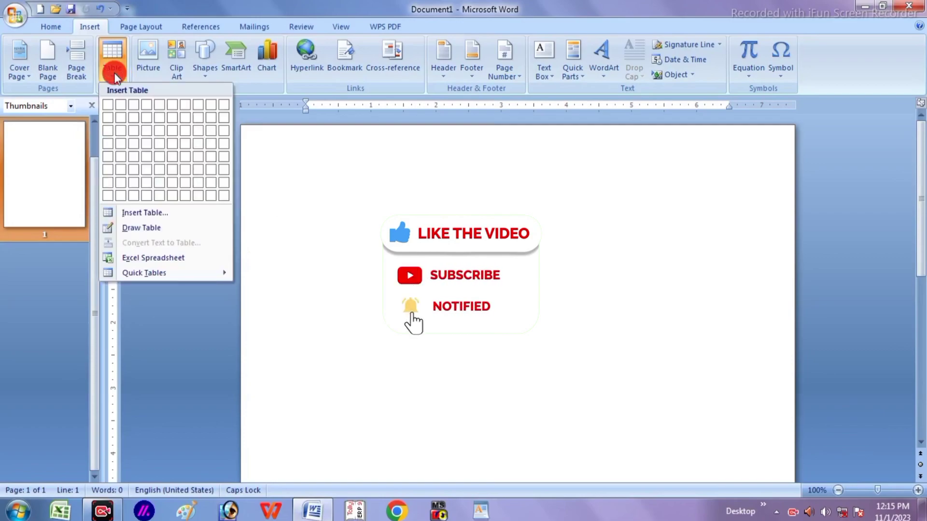
{"action": "left_click", "coordinate": [89, 35]}
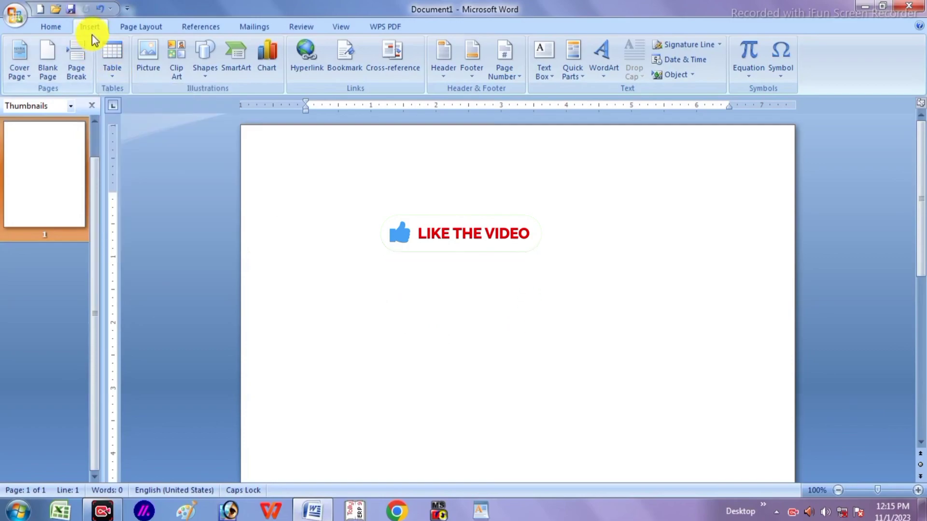
{"action": "left_click", "coordinate": [114, 81]}
{"action": "left_click", "coordinate": [114, 81]}
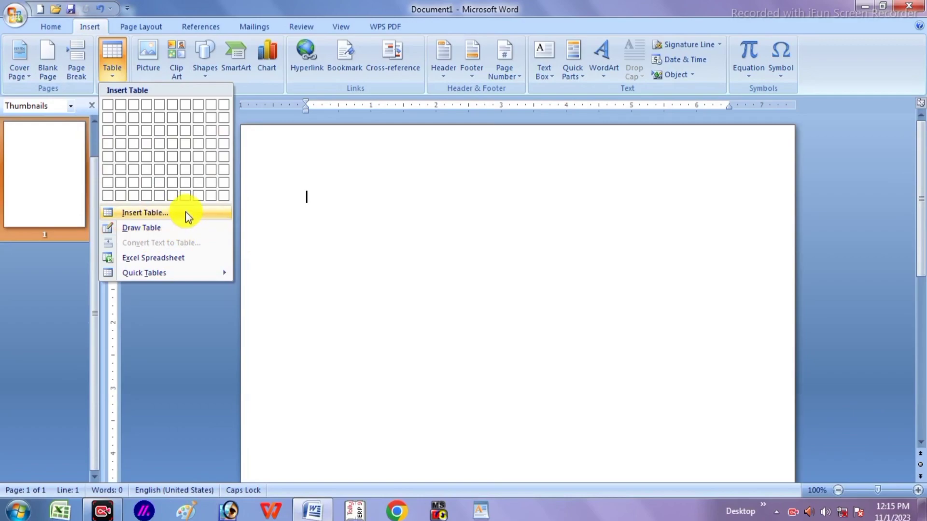
{"action": "left_click", "coordinate": [406, 208]}
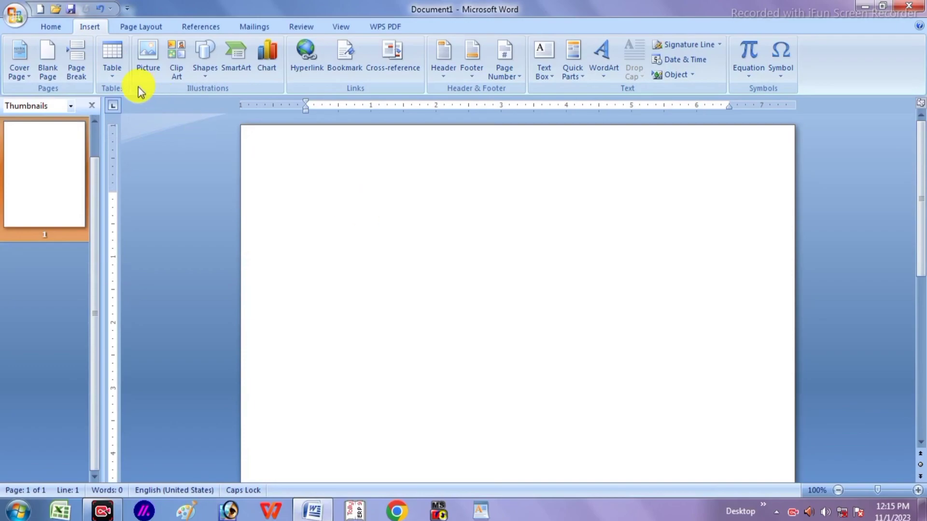
{"action": "left_click", "coordinate": [114, 73]}
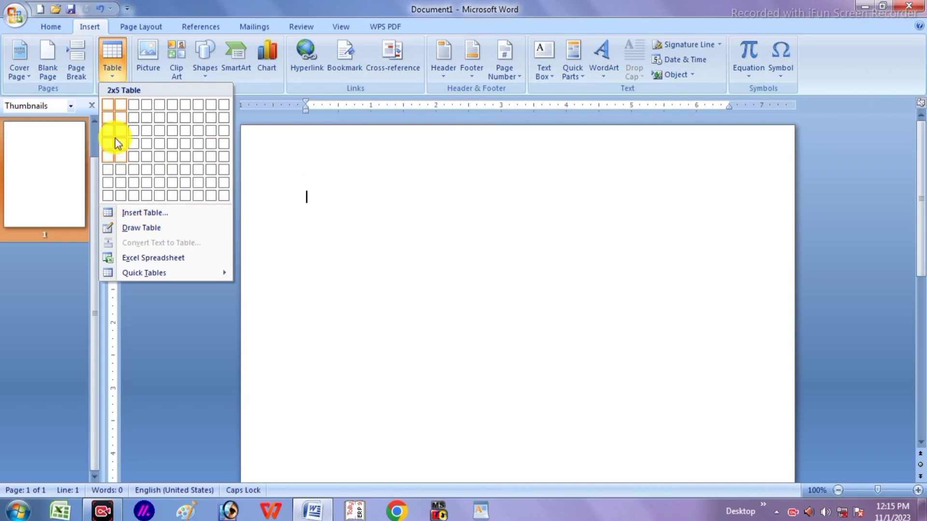
{"action": "left_click", "coordinate": [321, 187]}
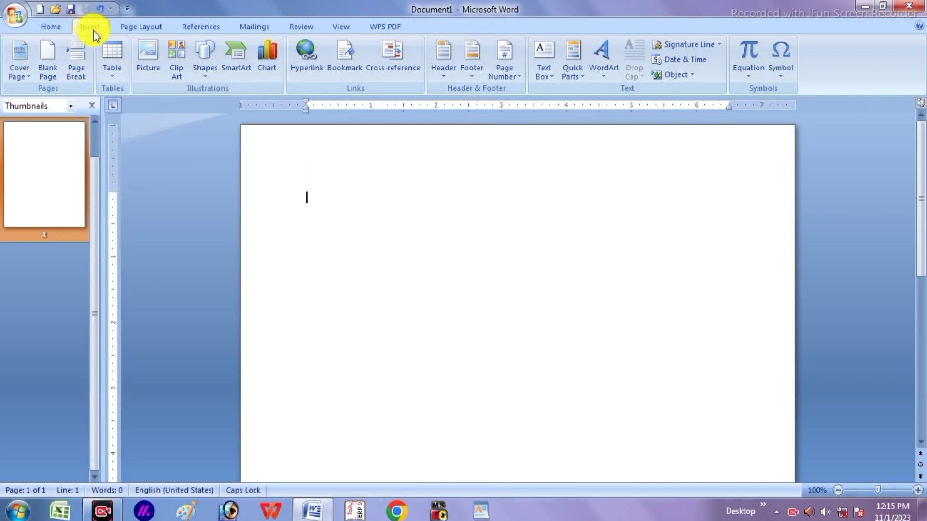
{"action": "left_click", "coordinate": [113, 80]}
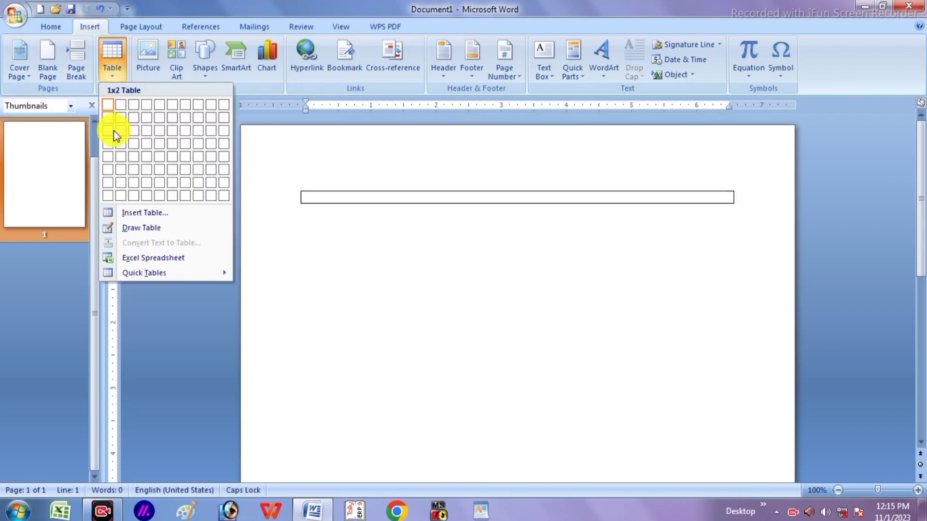
- Open the Insert Table dialog, move it down, and enter 8 columns and 20 rows
{"action": "left_click", "coordinate": [157, 213]}
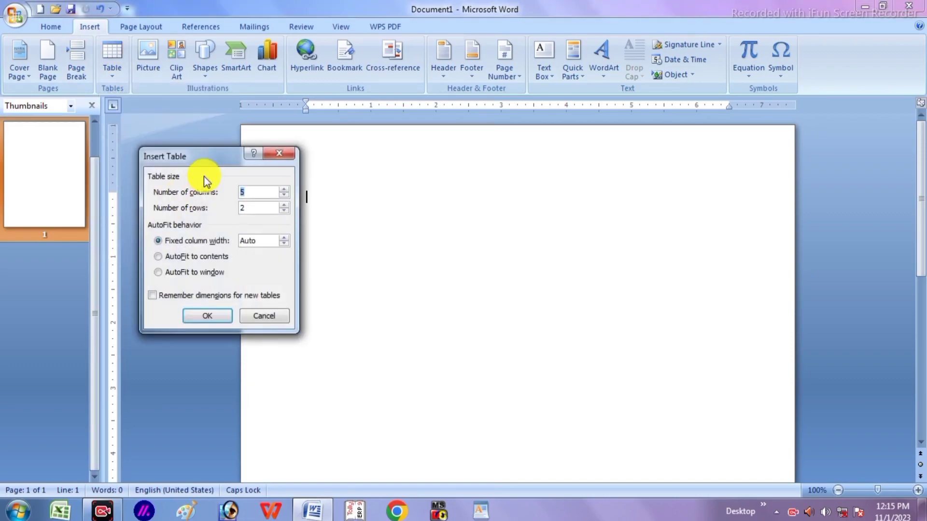
{"action": "mouse_move", "coordinate": [208, 171]}
{"action": "left_mouse_down"}
{"action": "mouse_move", "coordinate": [195, 148]}
{"action": "mouse_move", "coordinate": [362, 219]}
{"action": "left_mouse_up"}
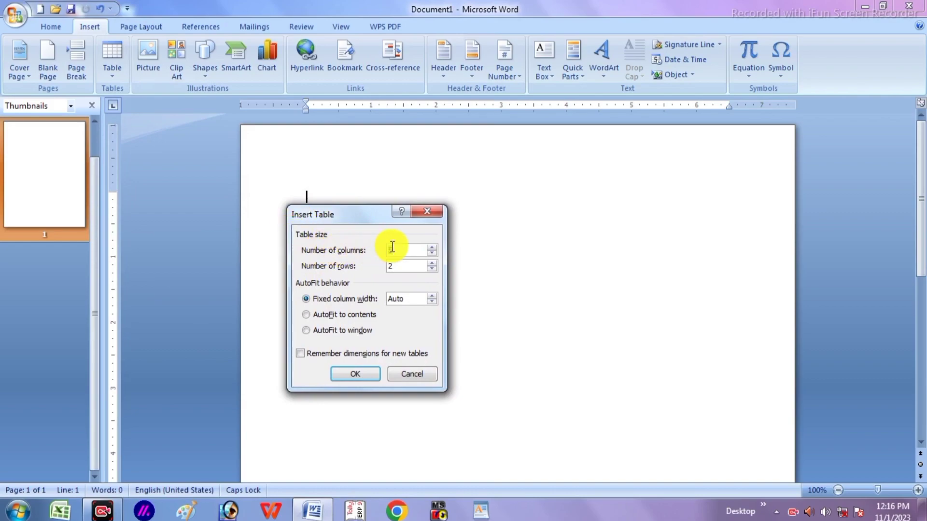
{"action": "left_click_drag", "start_coordinate": [377, 217], "coordinate": [380, 260]}
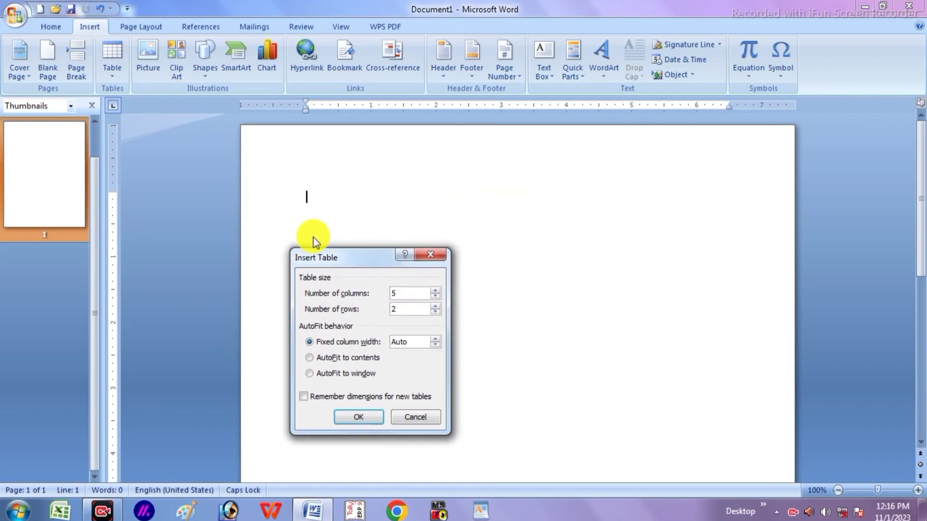
{"action": "left_click", "coordinate": [402, 292]}
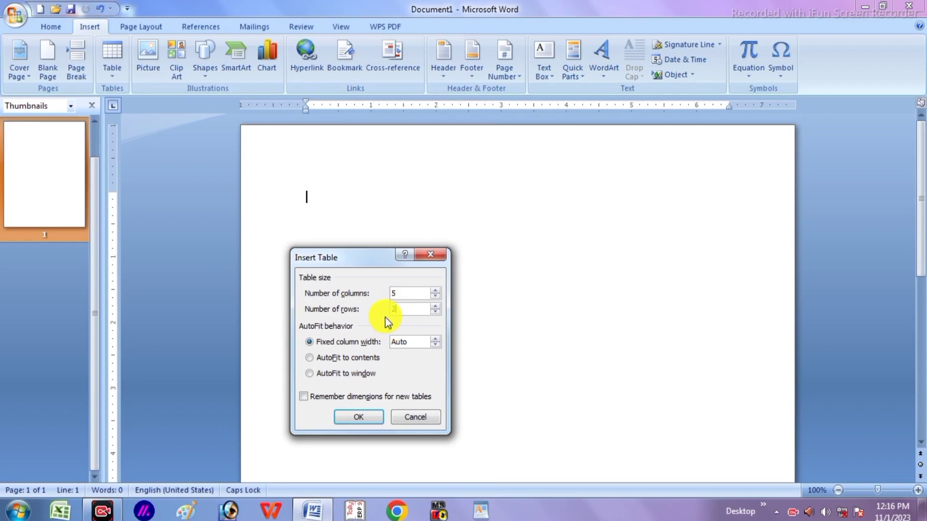
{"action": "left_click", "coordinate": [403, 293]}
{"action": "key", "text": "BackSpace"}
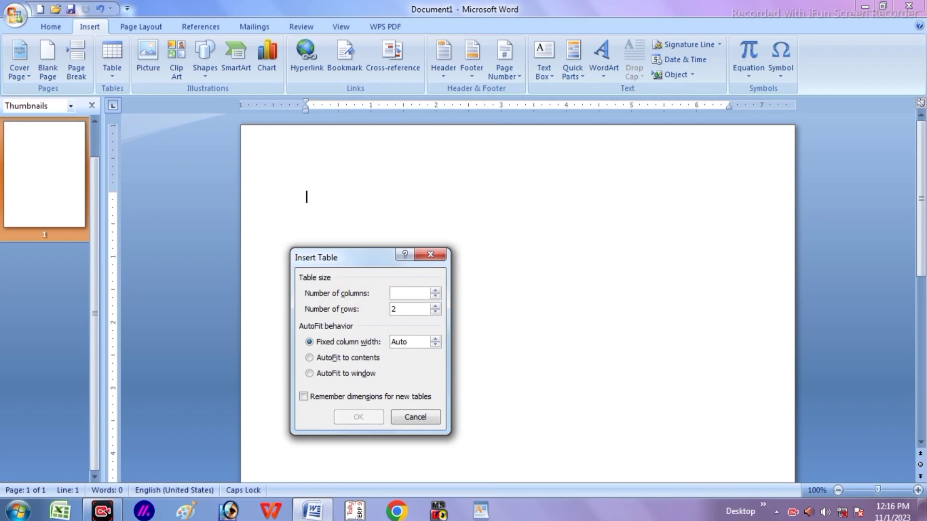
{"action": "type", "text": "8"}
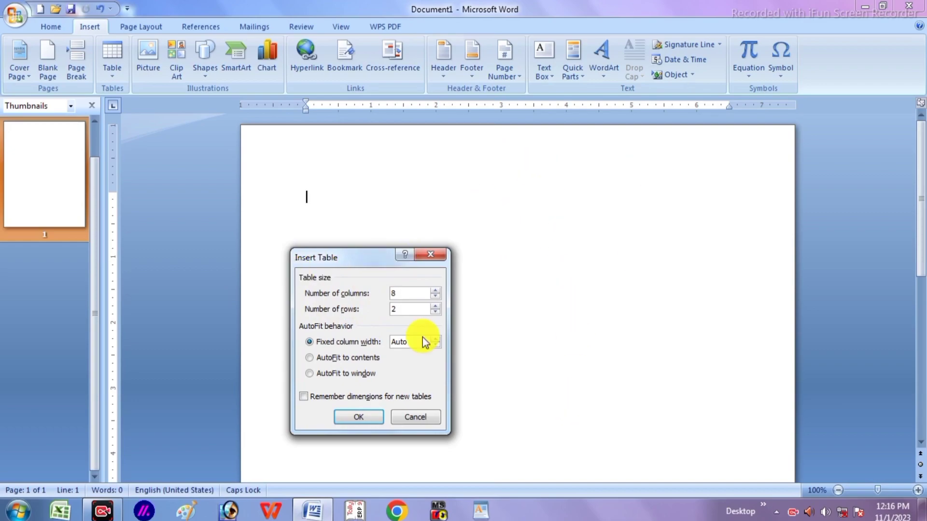
{"action": "double_click", "coordinate": [405, 309]}
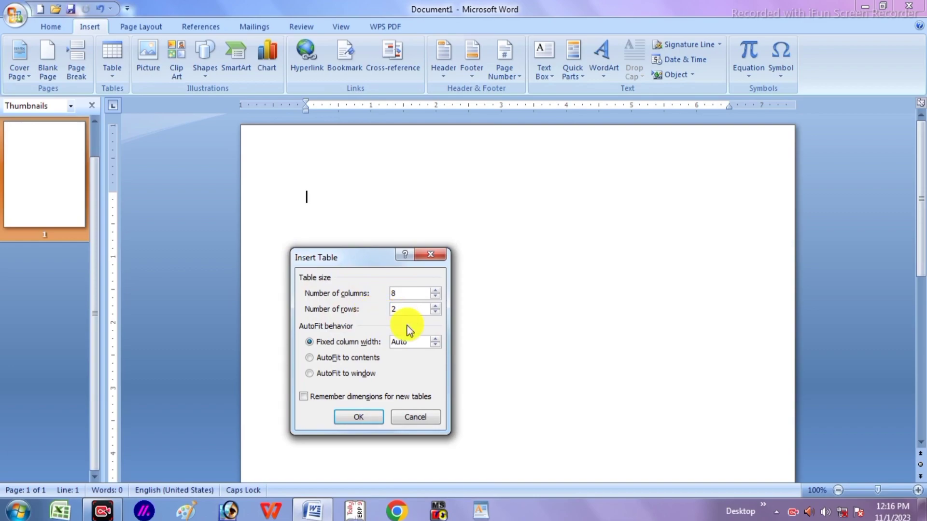
{"action": "key", "text": "BackSpace"}
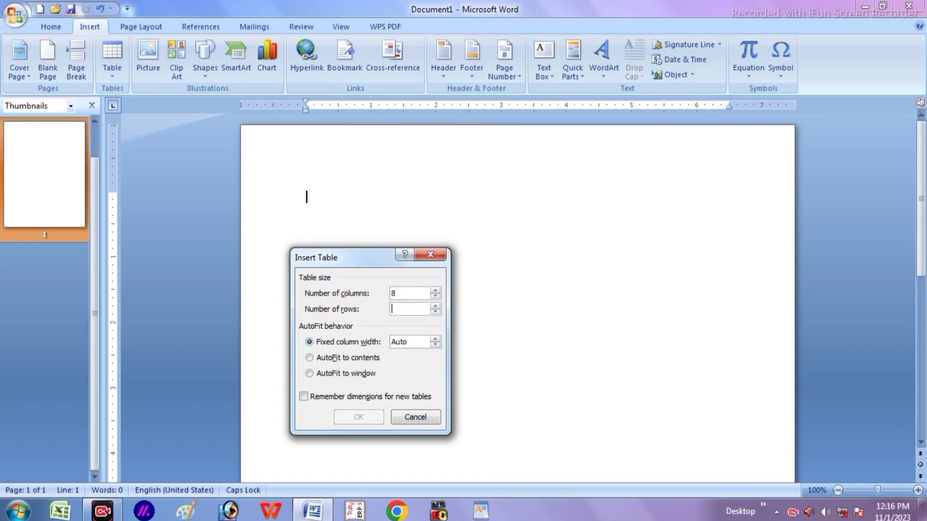
{"action": "type", "text": "20"}
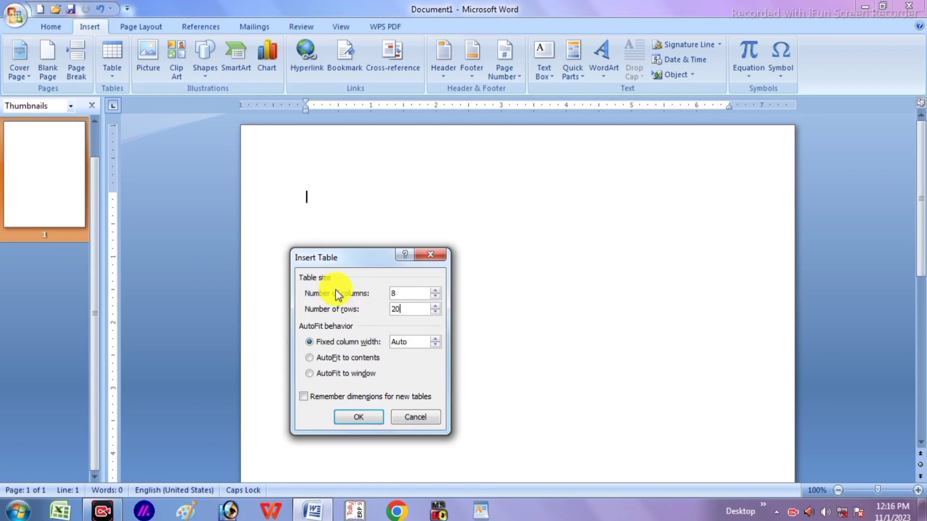
- Insert the 8-by-20 table into Document1 and select cells in its first columns
{"action": "left_click", "coordinate": [346, 416]}
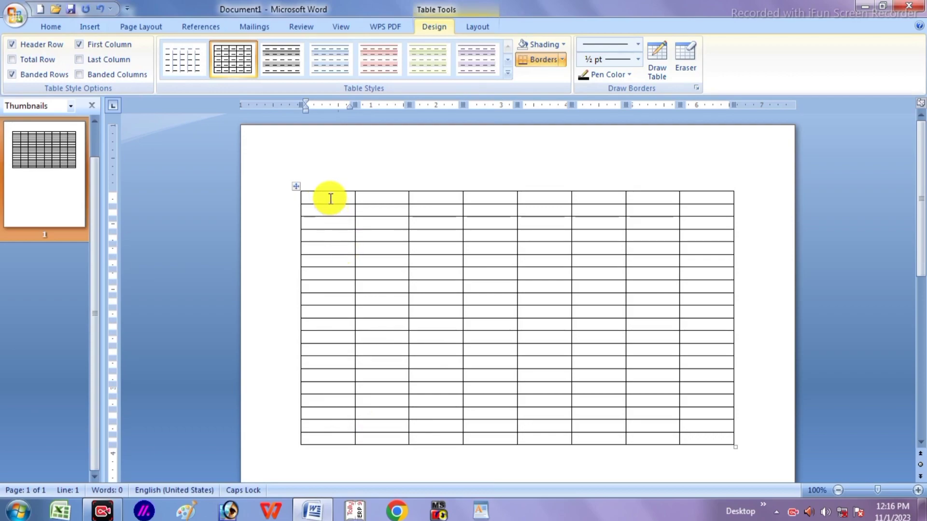
{"action": "left_click_drag", "start_coordinate": [331, 199], "coordinate": [323, 425]}
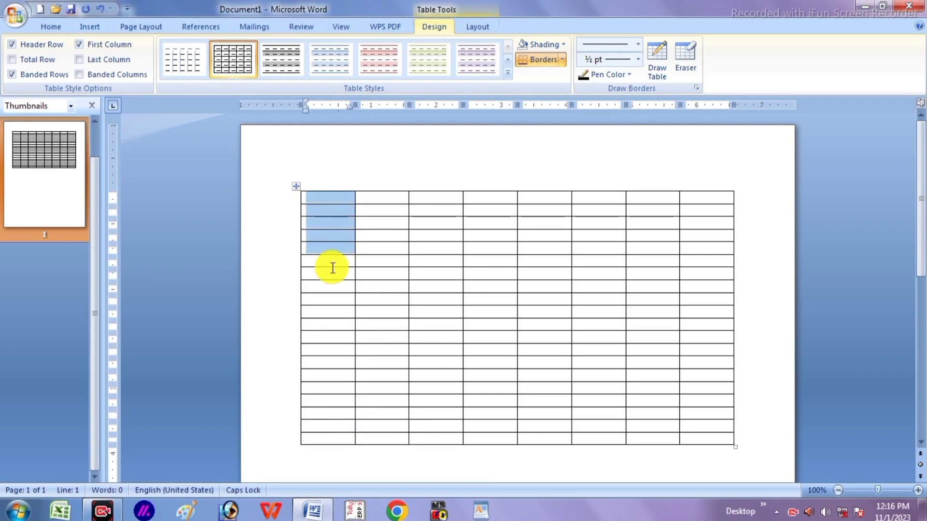
{"action": "left_click", "coordinate": [391, 212]}
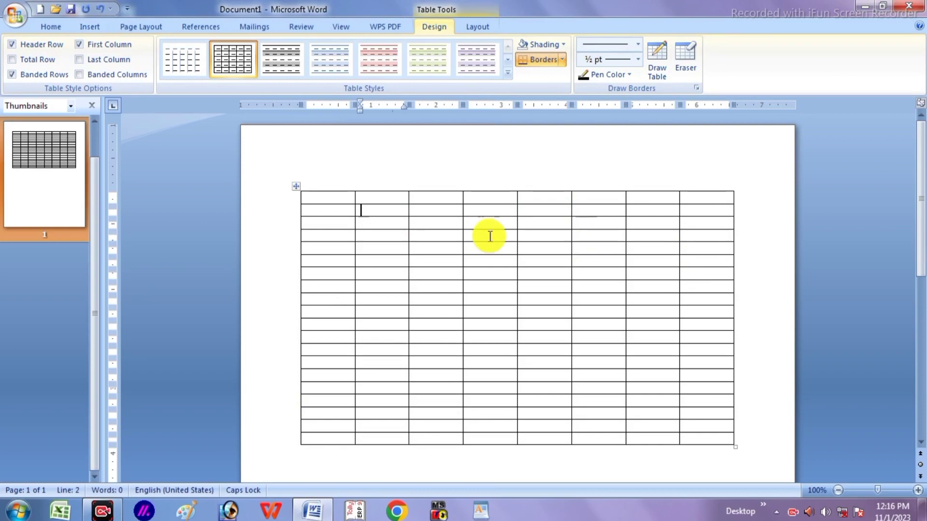
{"action": "left_click_drag", "start_coordinate": [331, 197], "coordinate": [324, 344]}
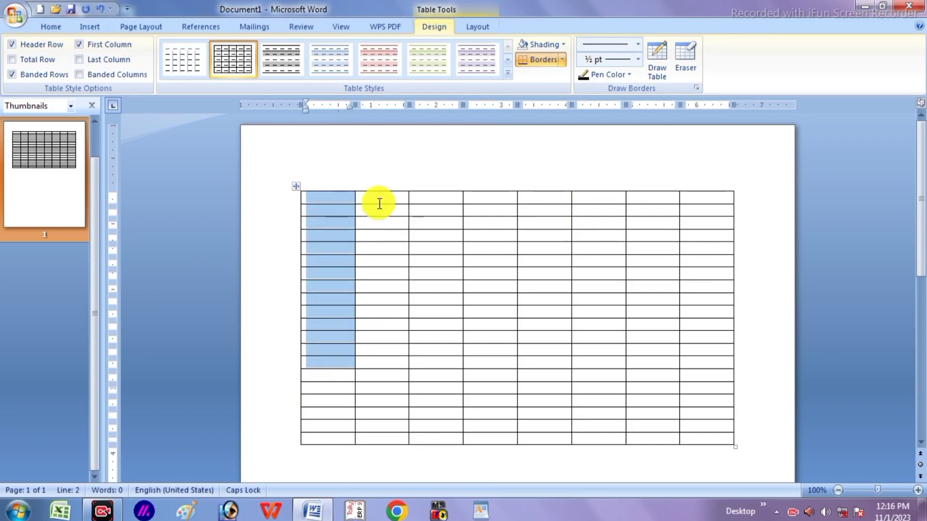
{"action": "mouse_move", "coordinate": [381, 217]}
{"action": "left_mouse_down"}
{"action": "mouse_move", "coordinate": [381, 199]}
{"action": "mouse_move", "coordinate": [378, 263]}
{"action": "left_mouse_up"}
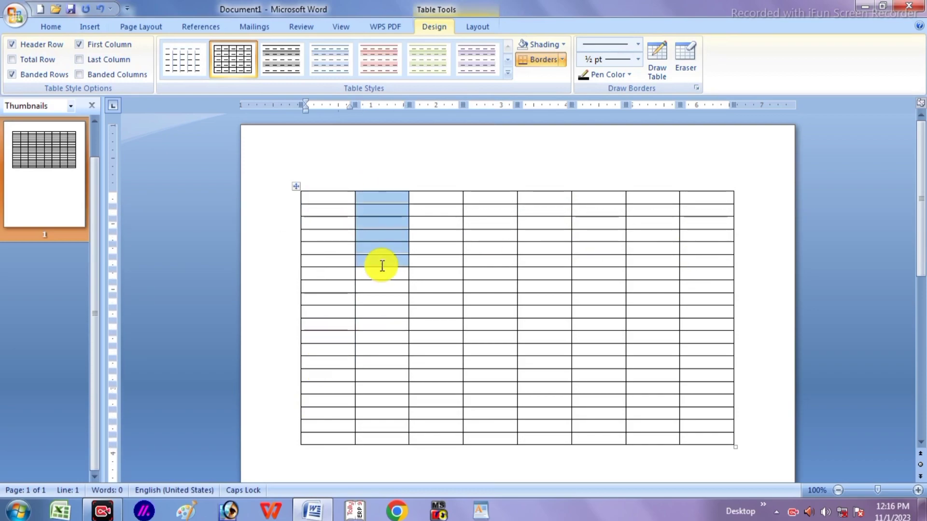
{"action": "left_click_drag", "start_coordinate": [415, 196], "coordinate": [427, 271]}
{"action": "left_click_drag", "start_coordinate": [482, 195], "coordinate": [486, 245]}
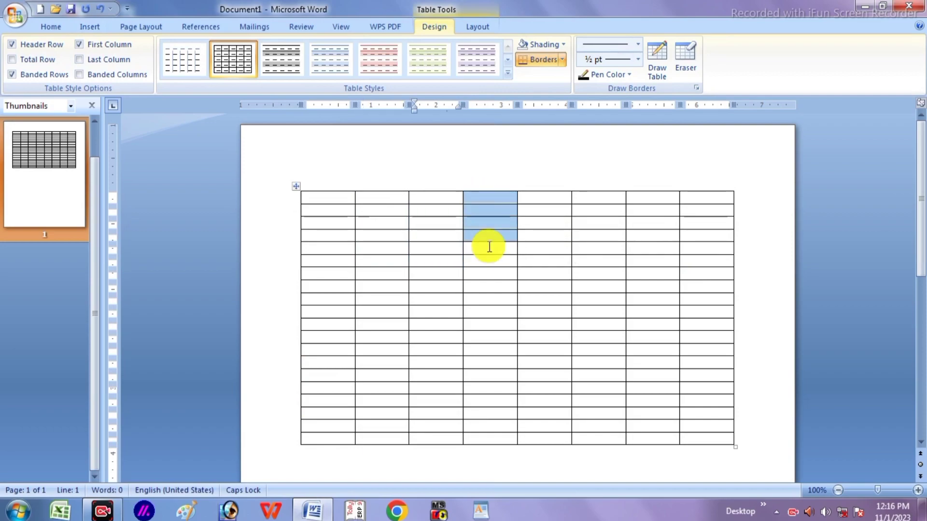
- Select the top cells of columns 5 through 8, then the whole table, then deselect
{"action": "left_click_drag", "start_coordinate": [541, 196], "coordinate": [543, 246]}
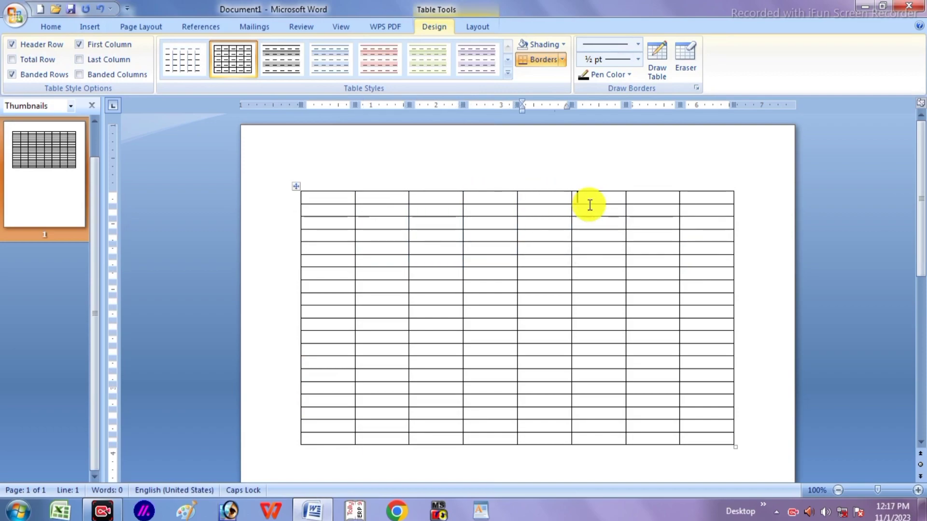
{"action": "left_click_drag", "start_coordinate": [588, 203], "coordinate": [591, 243]}
{"action": "left_click", "coordinate": [644, 203]}
{"action": "left_click_drag", "start_coordinate": [644, 203], "coordinate": [645, 223]}
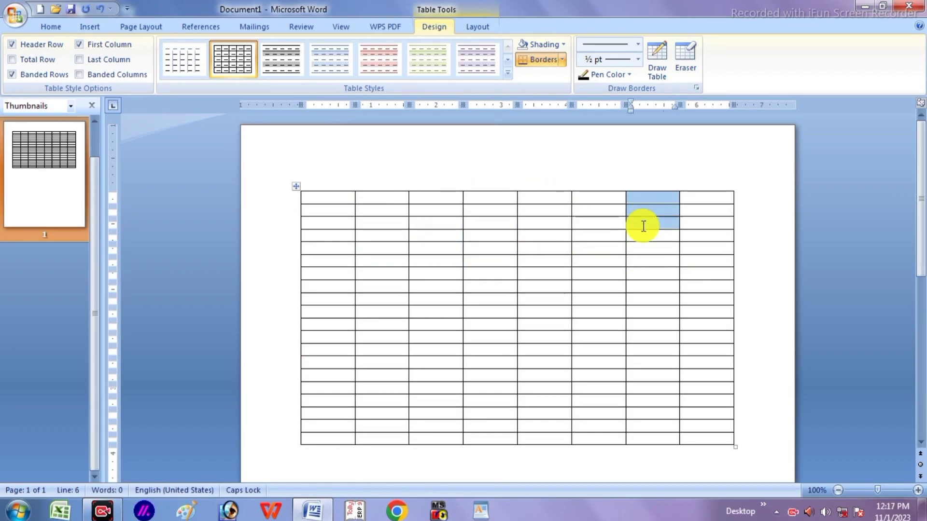
{"action": "left_click", "coordinate": [689, 233]}
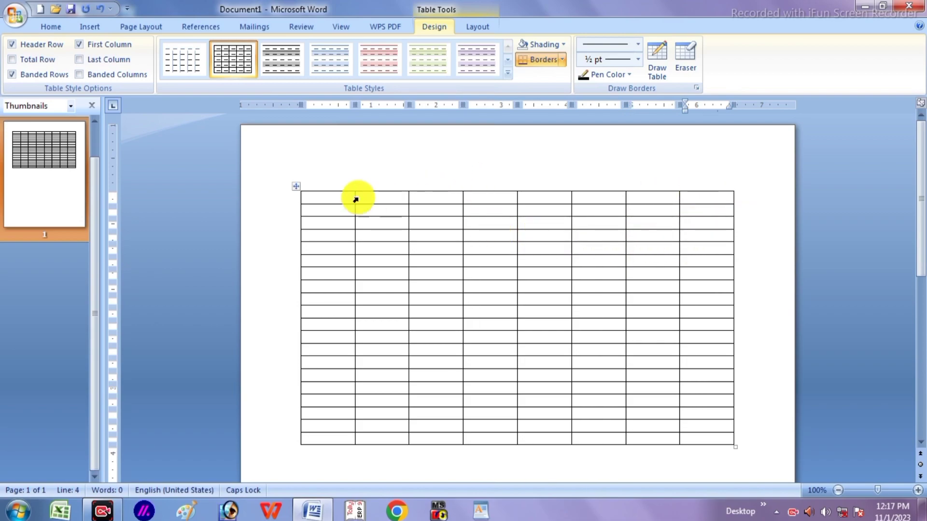
{"action": "mouse_move", "coordinate": [325, 196]}
{"action": "left_mouse_down"}
{"action": "mouse_move", "coordinate": [540, 194]}
{"action": "mouse_move", "coordinate": [703, 230]}
{"action": "mouse_move", "coordinate": [706, 281]}
{"action": "mouse_move", "coordinate": [685, 372]}
{"action": "mouse_move", "coordinate": [700, 440]}
{"action": "left_mouse_up"}
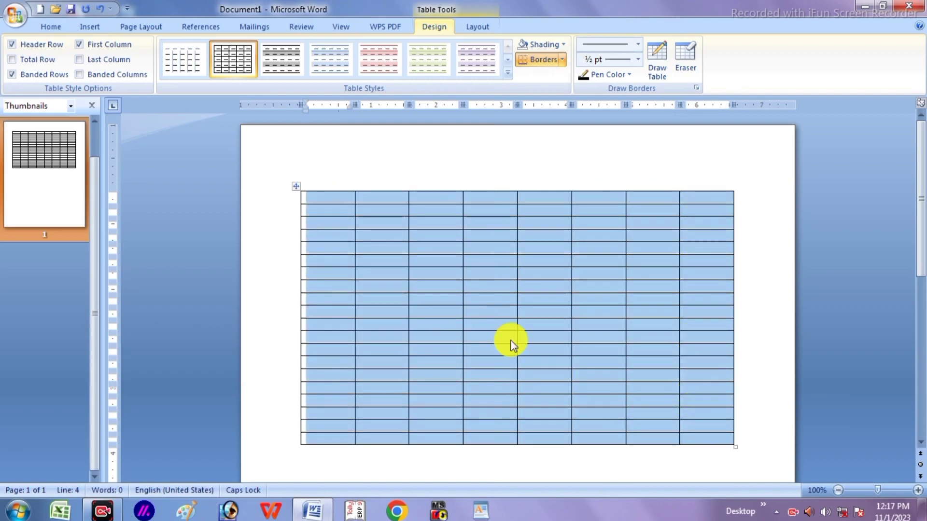
{"action": "left_click_drag", "start_coordinate": [364, 205], "coordinate": [331, 227]}
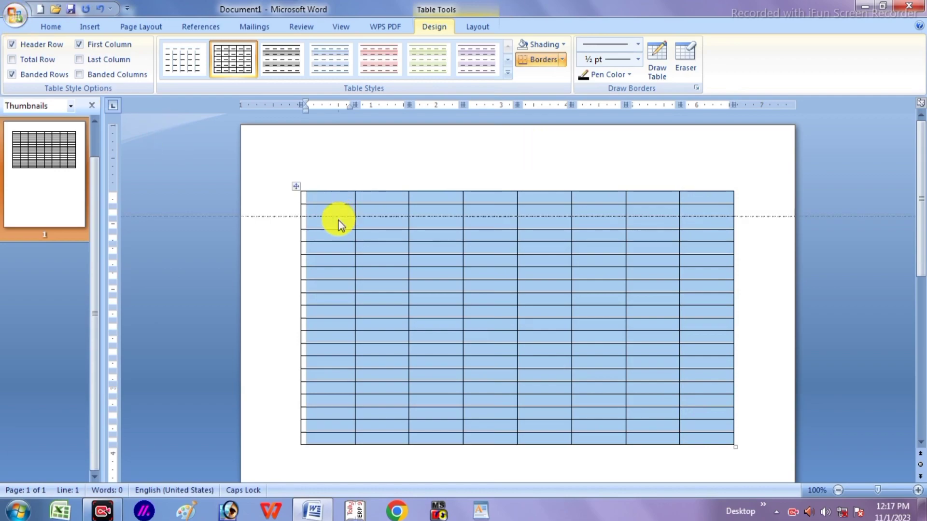
{"action": "left_click", "coordinate": [329, 212]}
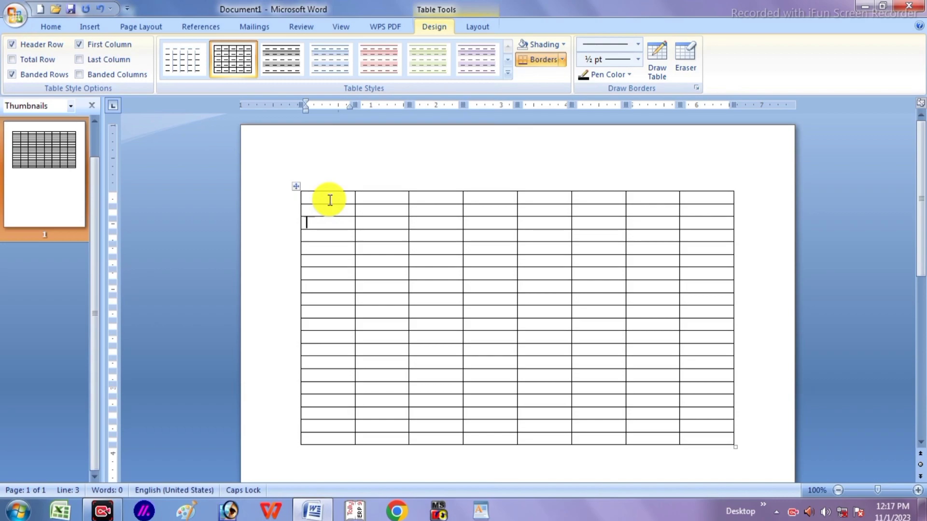
- Select cells in the table, check the Table options, and place the caret below the table
{"action": "left_click", "coordinate": [327, 190]}
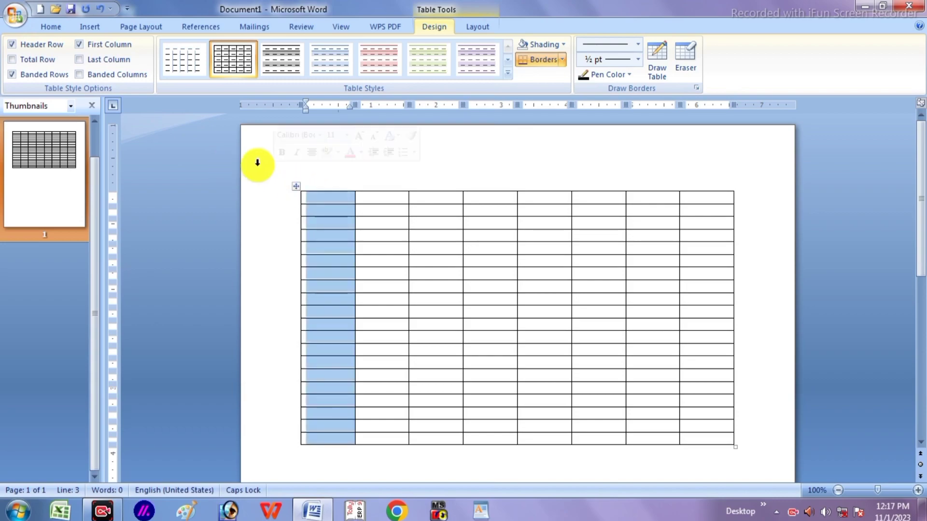
{"action": "left_click", "coordinate": [354, 263]}
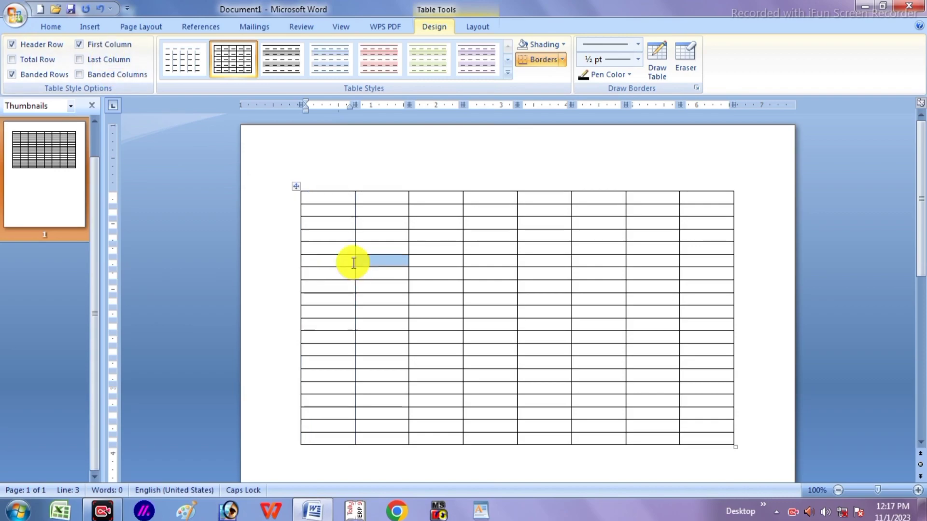
{"action": "left_click", "coordinate": [90, 28]}
{"action": "left_click", "coordinate": [107, 69]}
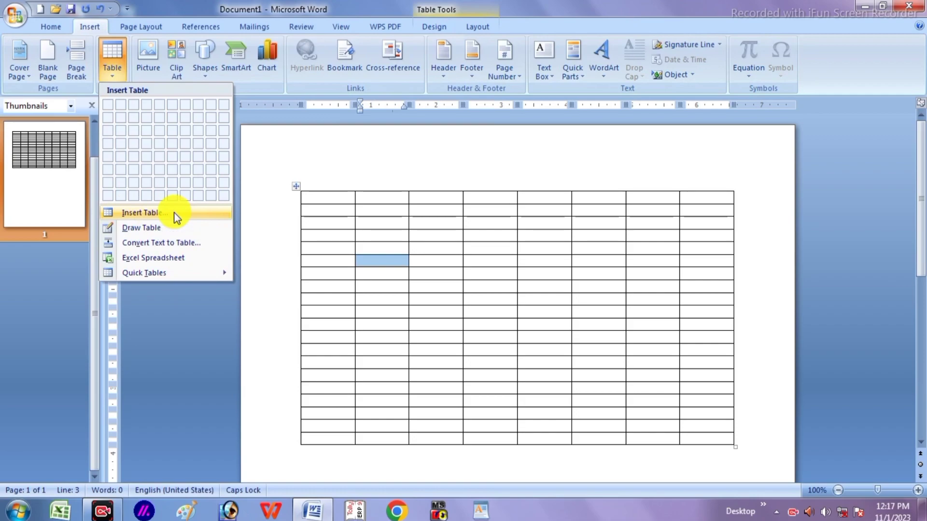
{"action": "left_click", "coordinate": [378, 263]}
{"action": "left_click", "coordinate": [321, 214]}
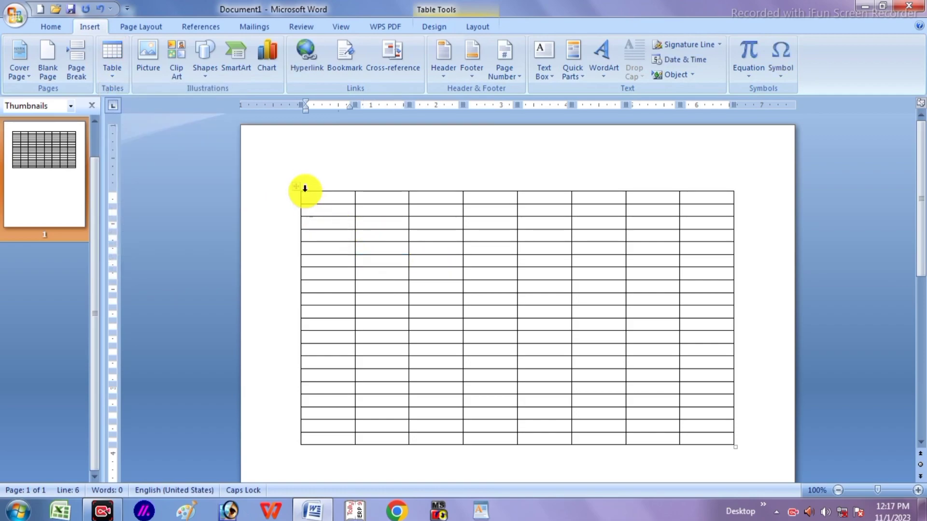
{"action": "left_click", "coordinate": [415, 312]}
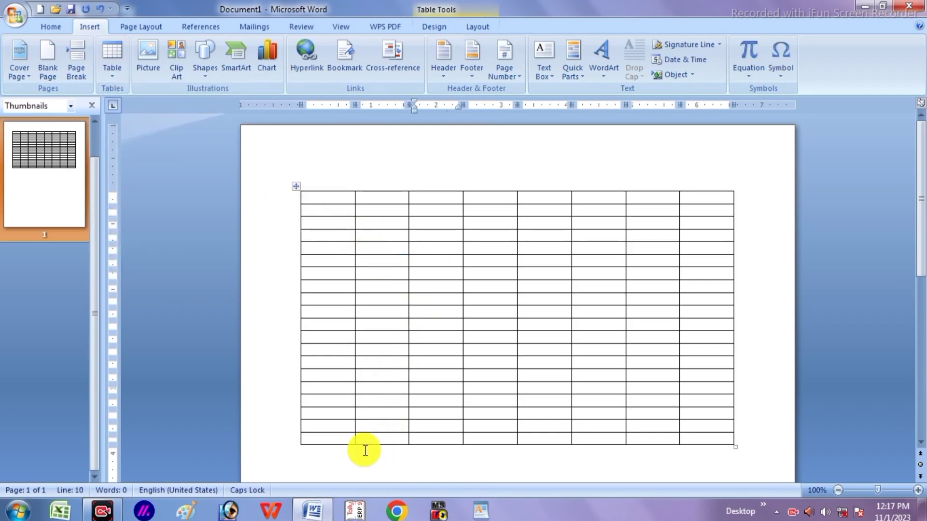
{"action": "scroll", "coordinate": [364, 451], "scroll_direction": "down", "scroll_amount": 5}
{"action": "left_click", "coordinate": [355, 399]}
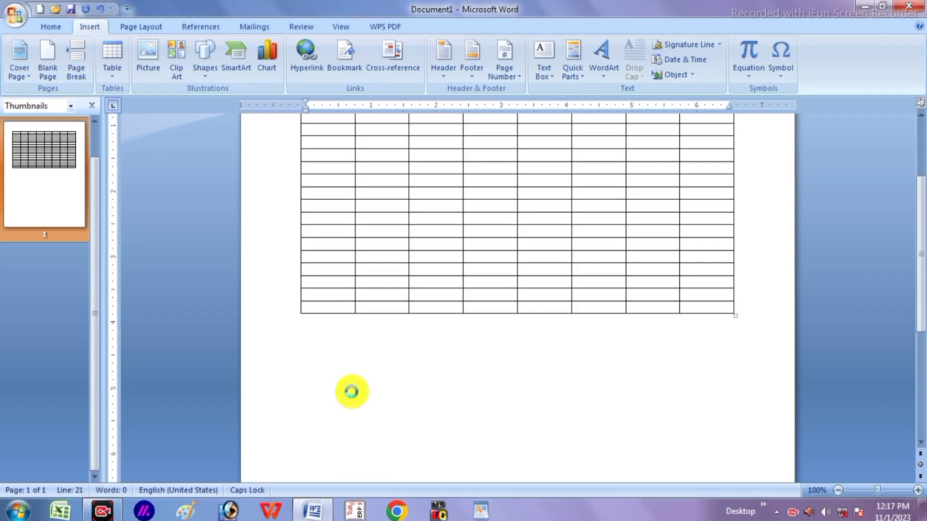
- Start new blank Document2 with Ctrl+N and open the Insert Table dialog
{"action": "key", "text": "ctrl+n"}
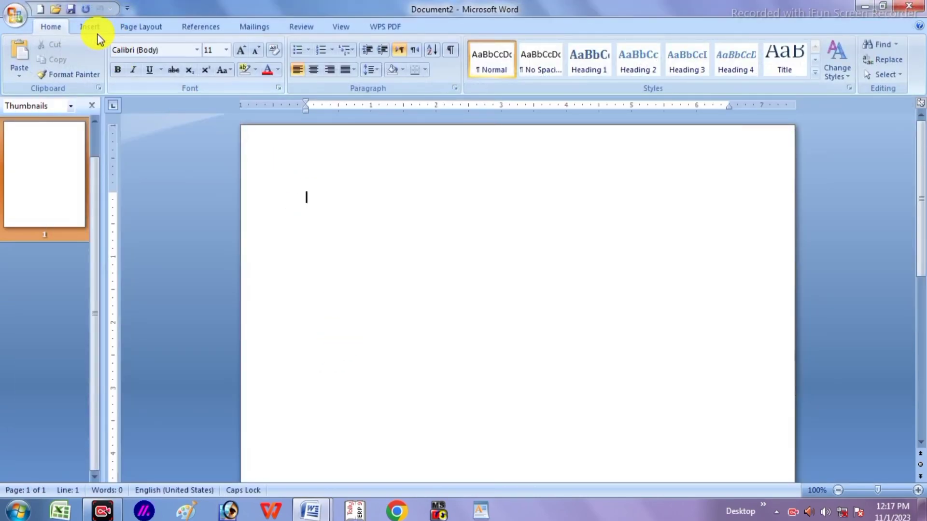
{"action": "left_click", "coordinate": [91, 27]}
{"action": "left_click", "coordinate": [111, 63]}
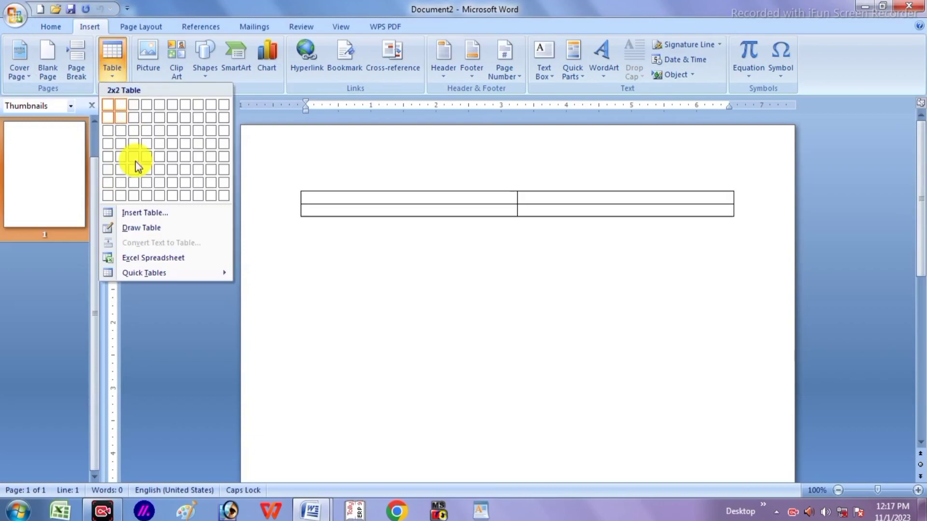
{"action": "left_click", "coordinate": [145, 213]}
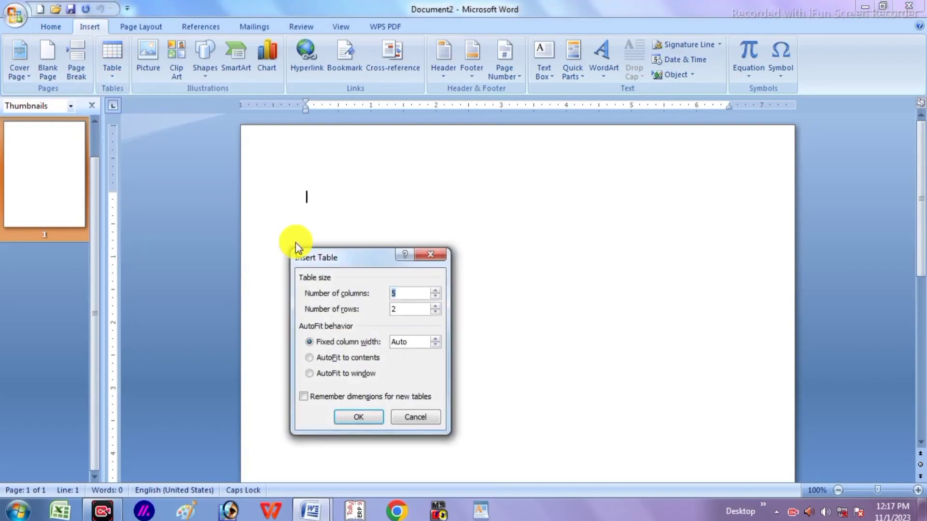
- Move the Insert Table dialog aside and cancel it without adding a table
{"action": "left_click_drag", "start_coordinate": [309, 246], "coordinate": [314, 215]}
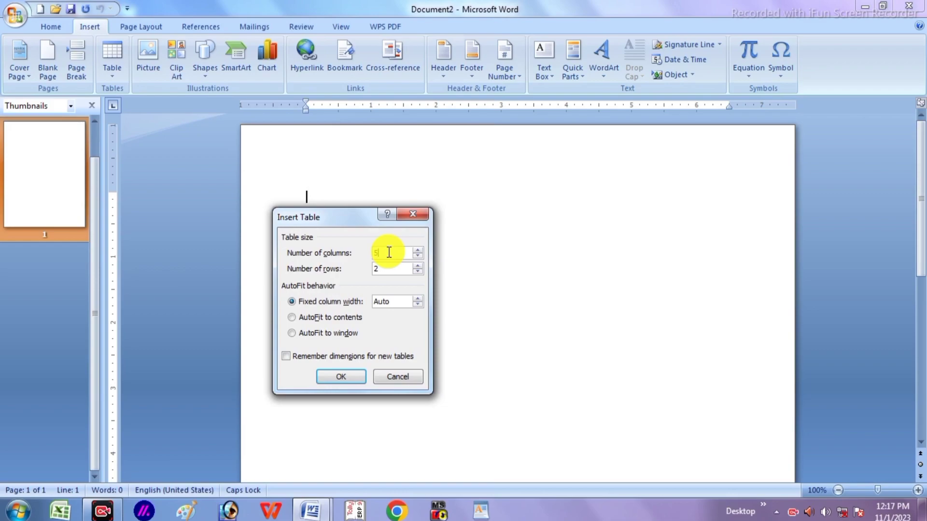
{"action": "left_click", "coordinate": [411, 215]}
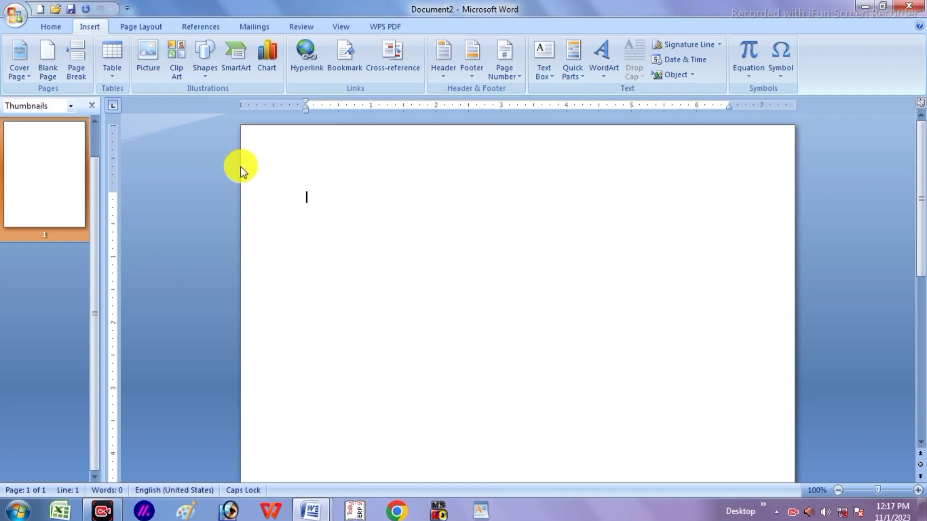
{"action": "left_click", "coordinate": [110, 73]}
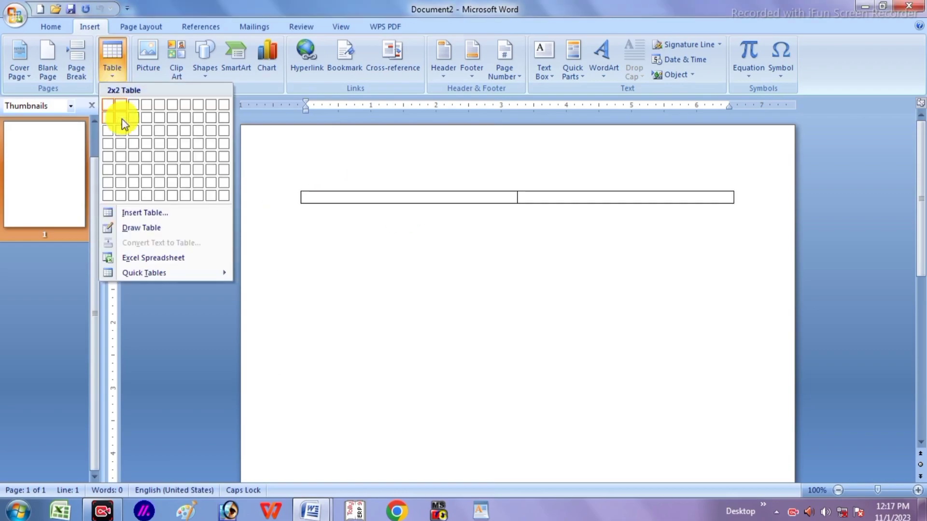
{"action": "left_click", "coordinate": [114, 70]}
{"action": "left_click", "coordinate": [114, 70]}
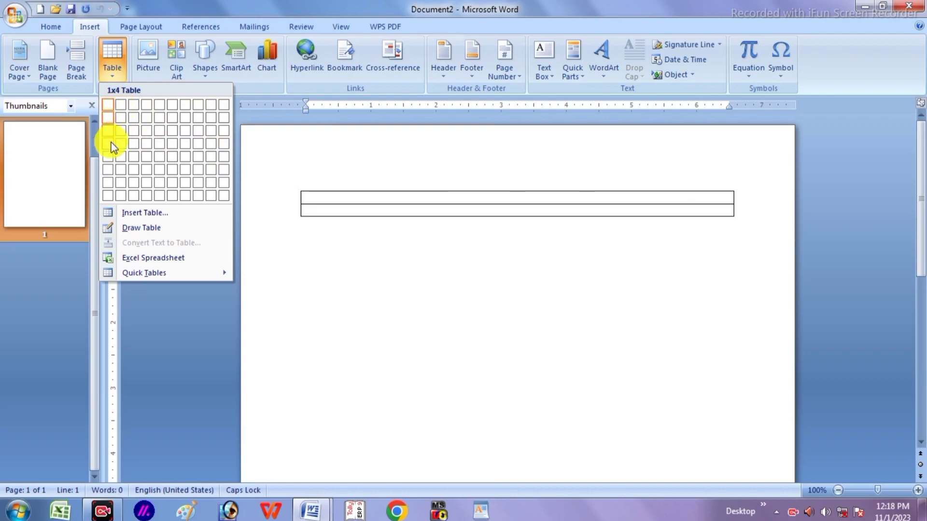
{"action": "left_click", "coordinate": [307, 190]}
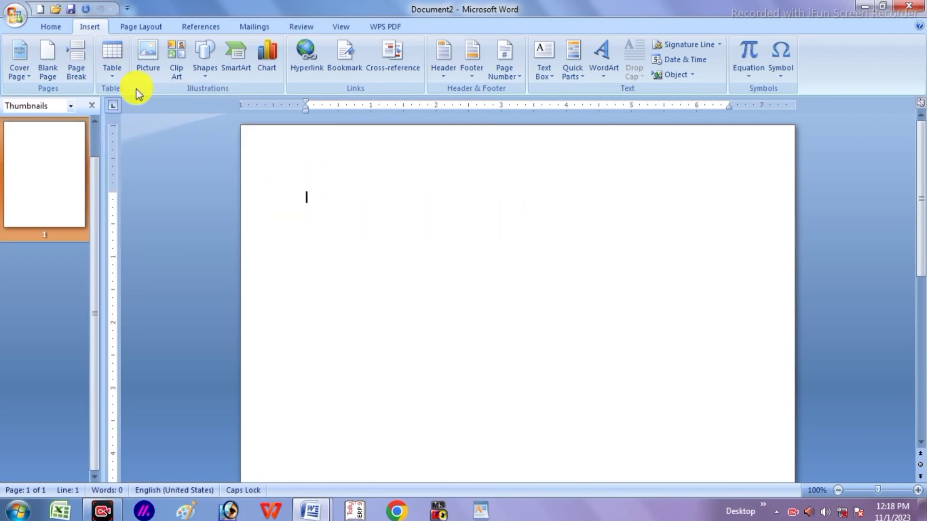
{"action": "left_click", "coordinate": [112, 63]}
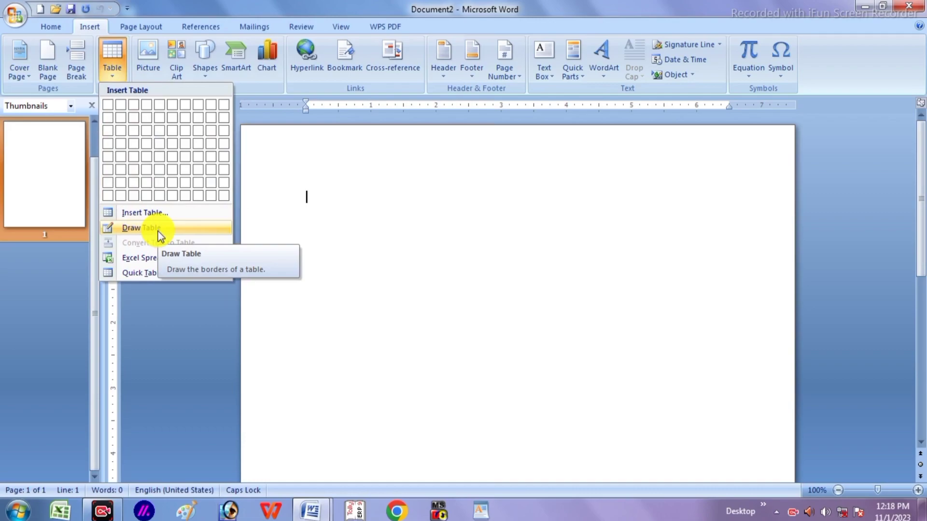
- Choose Draw Table and drag a large rectangle near the top of Document2
{"action": "left_click", "coordinate": [158, 231]}
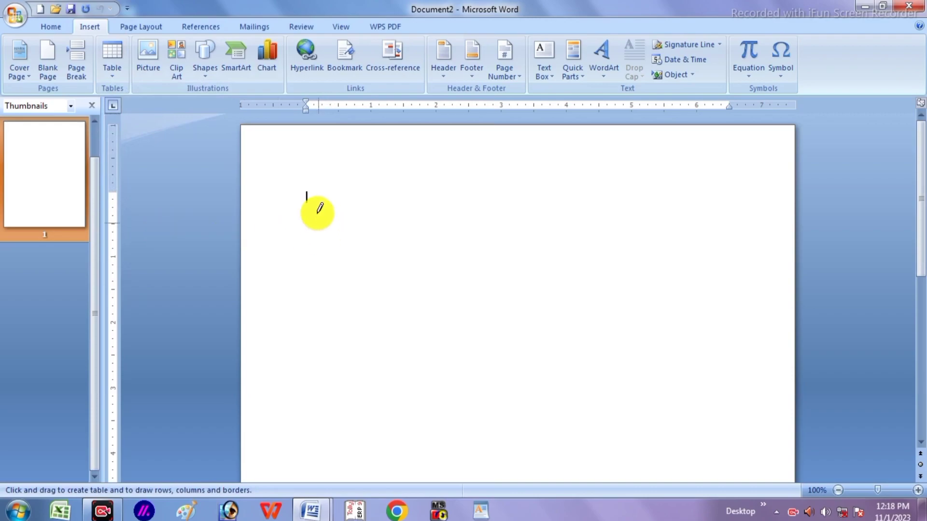
{"action": "mouse_move", "coordinate": [307, 192]}
{"action": "left_mouse_down"}
{"action": "mouse_move", "coordinate": [526, 216]}
{"action": "mouse_move", "coordinate": [727, 220]}
{"action": "mouse_move", "coordinate": [726, 390]}
{"action": "left_mouse_up"}
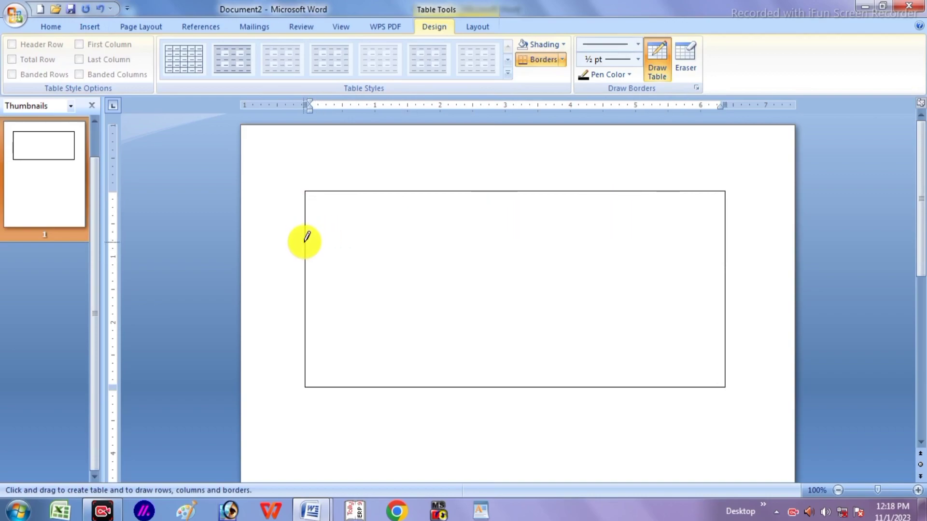
- Draw seven horizontal borders across the box to form eight rows
{"action": "left_click_drag", "start_coordinate": [306, 241], "coordinate": [599, 244]}
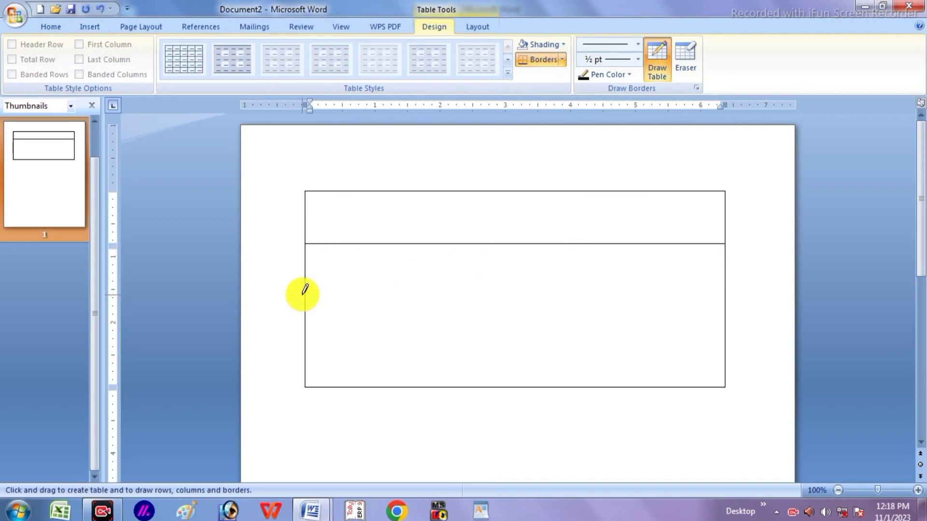
{"action": "left_click_drag", "start_coordinate": [315, 295], "coordinate": [497, 294]}
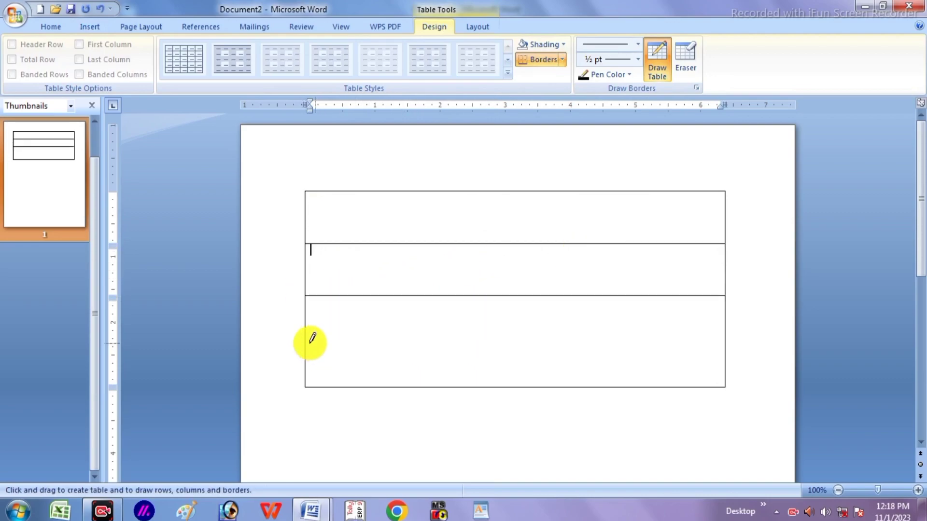
{"action": "left_click_drag", "start_coordinate": [307, 342], "coordinate": [575, 338]}
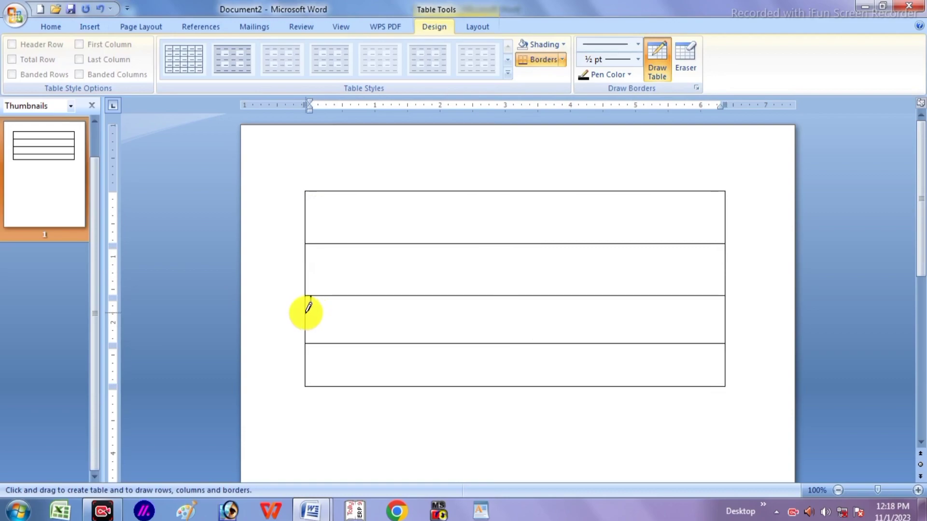
{"action": "left_click_drag", "start_coordinate": [313, 320], "coordinate": [421, 319]}
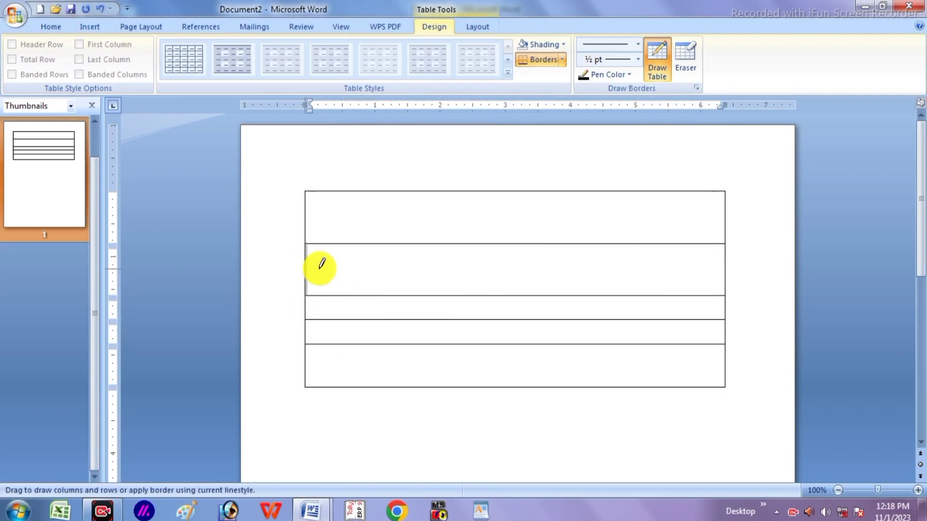
{"action": "left_click_drag", "start_coordinate": [314, 269], "coordinate": [366, 249]}
{"action": "left_click_drag", "start_coordinate": [337, 217], "coordinate": [461, 219]}
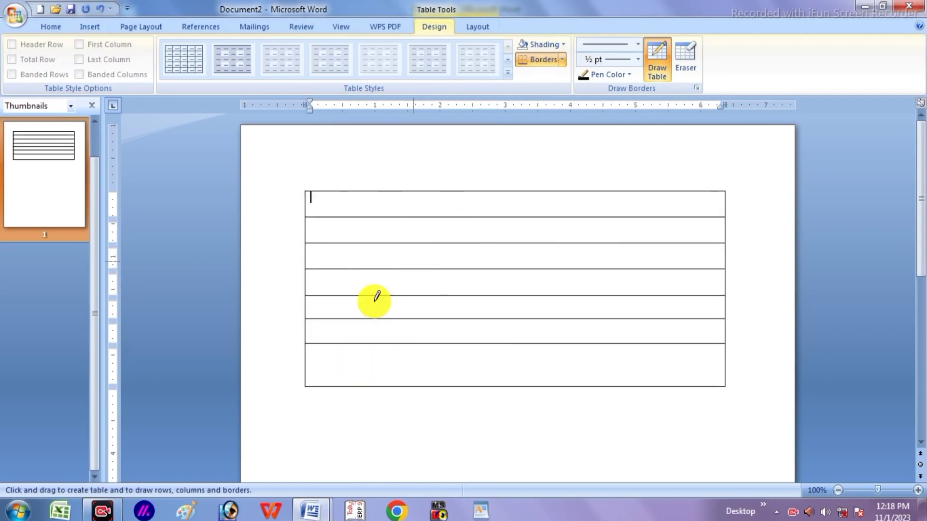
{"action": "left_click_drag", "start_coordinate": [311, 366], "coordinate": [531, 360]}
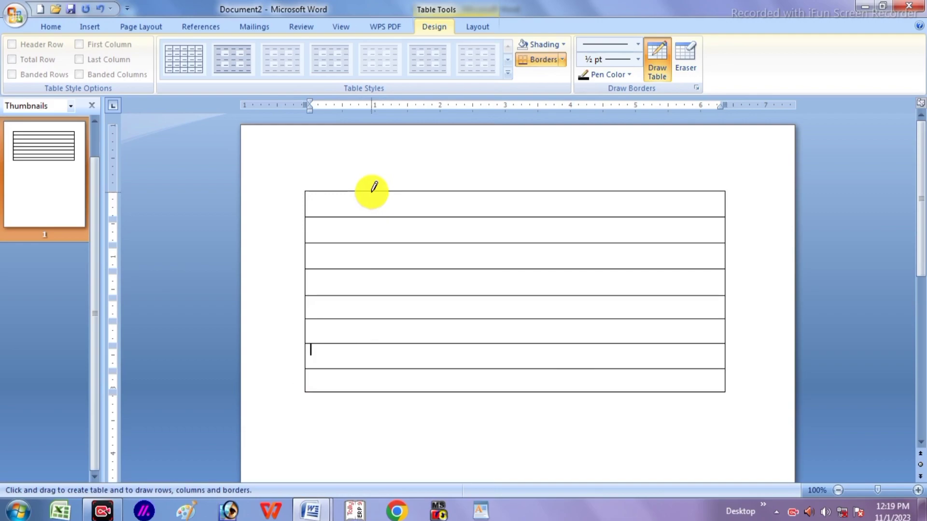
- Draw four vertical dividers down the table to form five columns
{"action": "left_click_drag", "start_coordinate": [372, 192], "coordinate": [363, 386]}
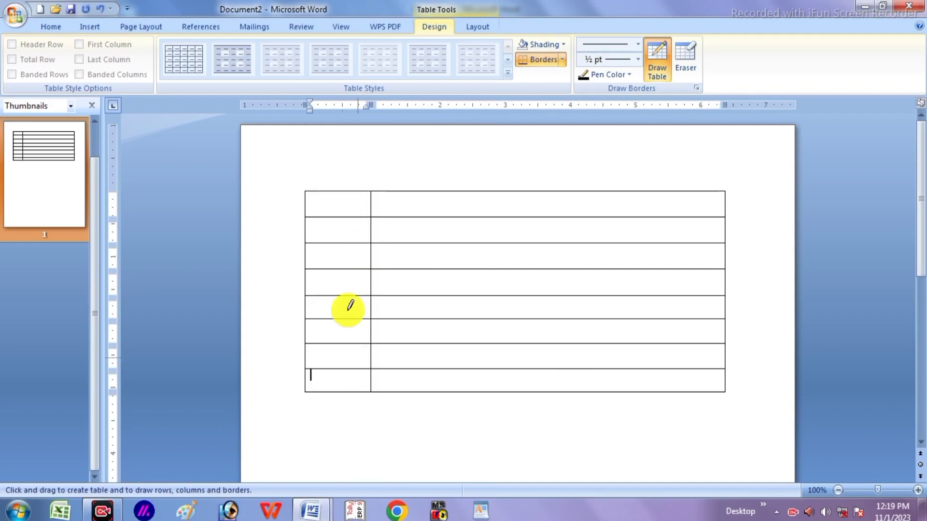
{"action": "left_click_drag", "start_coordinate": [451, 192], "coordinate": [442, 386]}
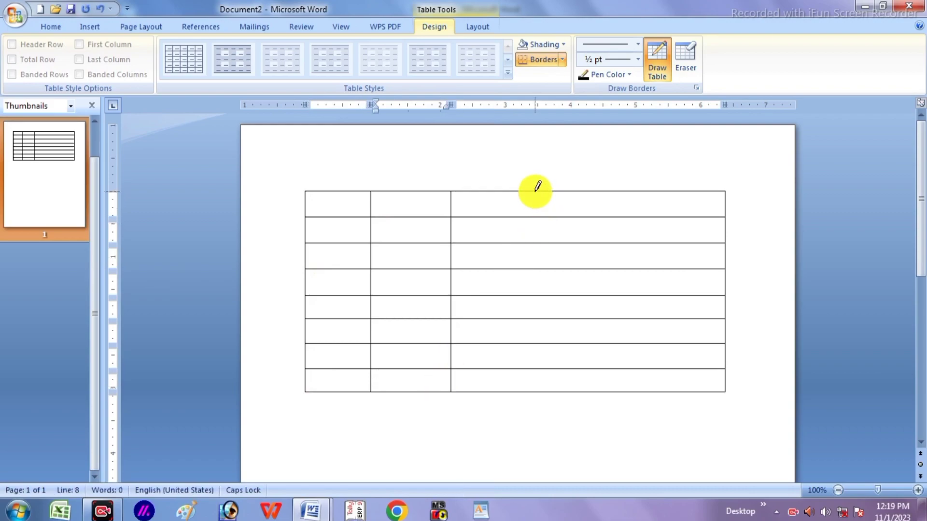
{"action": "left_click_drag", "start_coordinate": [534, 192], "coordinate": [533, 387]}
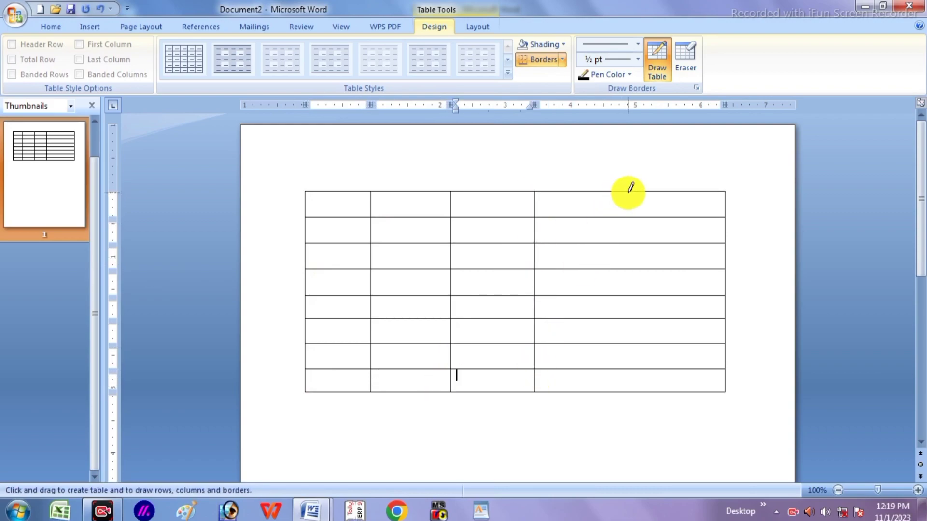
{"action": "left_click_drag", "start_coordinate": [627, 191], "coordinate": [641, 388]}
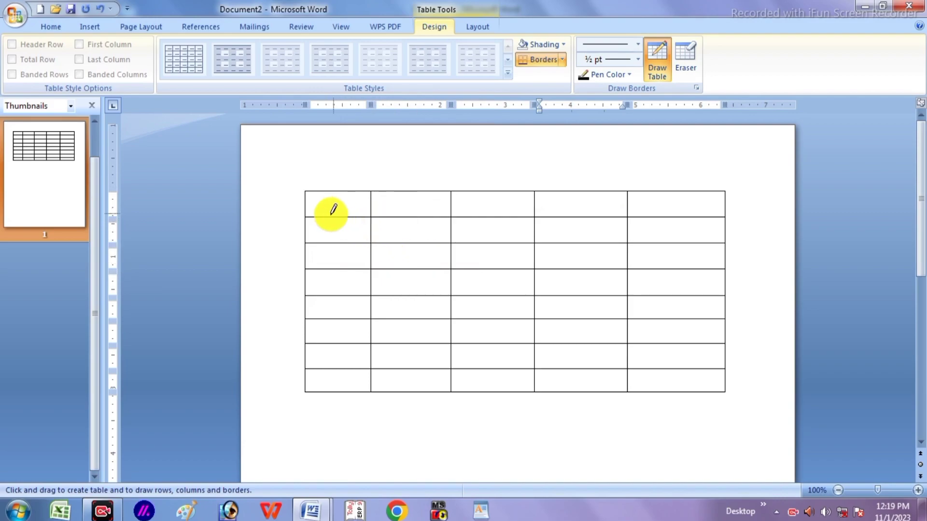
- Turn off Draw Table and drag row borders so all eight rows are evenly spaced
{"action": "left_click", "coordinate": [659, 59]}
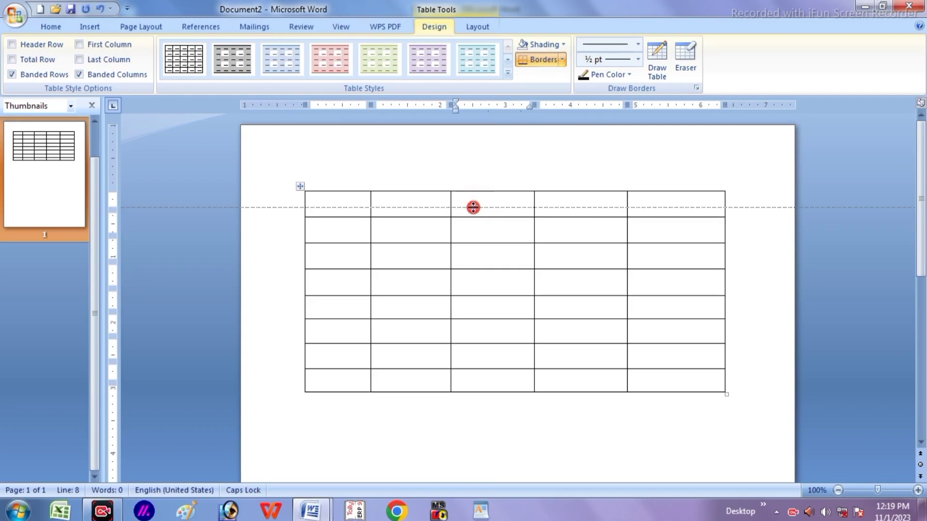
{"action": "left_click_drag", "start_coordinate": [473, 218], "coordinate": [473, 215]}
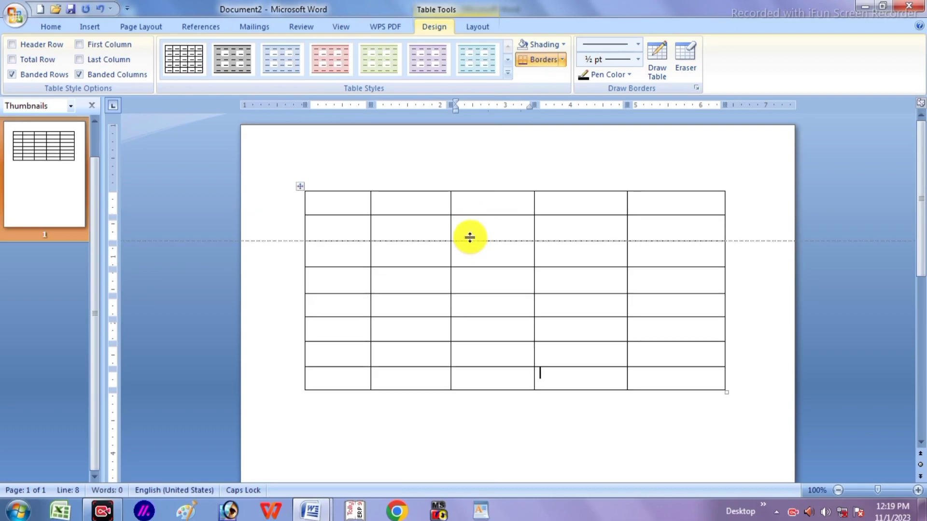
{"action": "left_click_drag", "start_coordinate": [470, 237], "coordinate": [471, 238]}
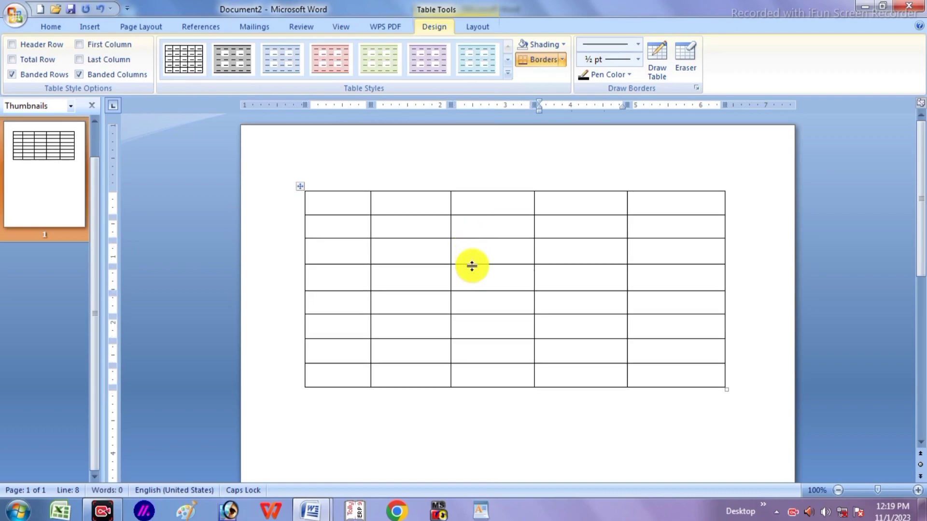
{"action": "left_click_drag", "start_coordinate": [471, 263], "coordinate": [465, 359]}
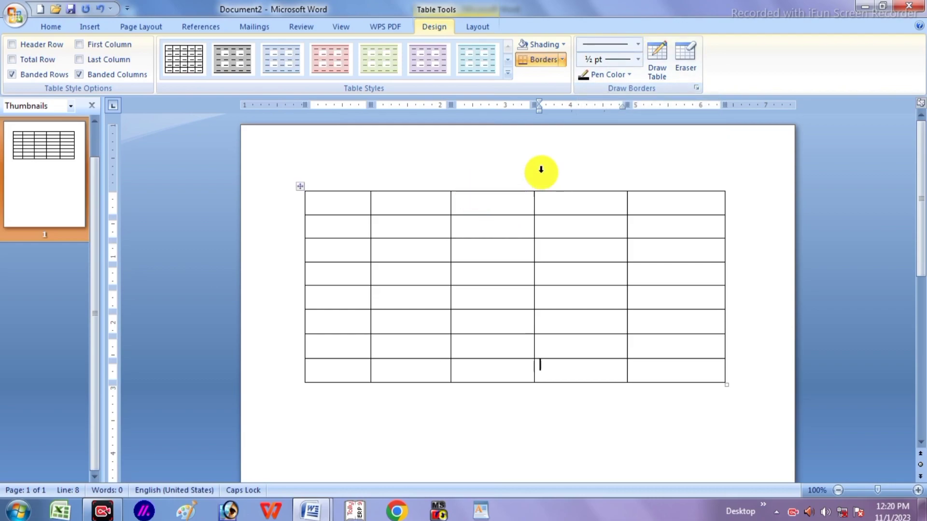
- Switch to a thick 3 pt line style and thicken the top border of the first two cells
{"action": "left_click", "coordinate": [656, 61]}
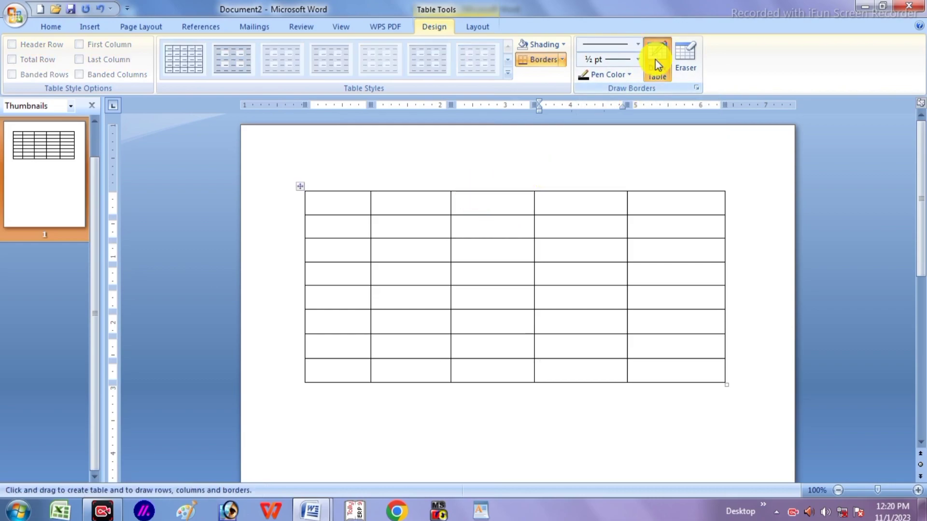
{"action": "left_click", "coordinate": [637, 44]}
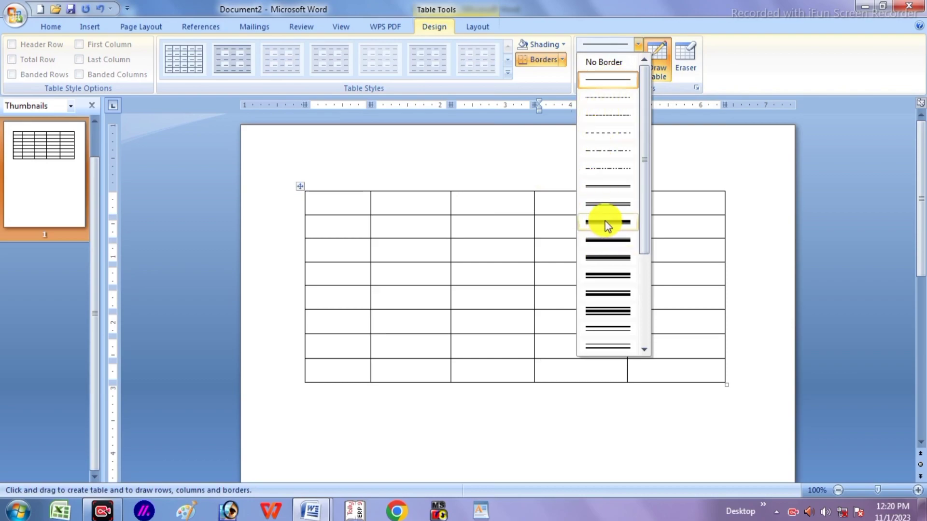
{"action": "mouse_move", "coordinate": [647, 101]}
{"action": "left_mouse_down"}
{"action": "mouse_move", "coordinate": [645, 151]}
{"action": "mouse_move", "coordinate": [642, 140]}
{"action": "left_mouse_up"}
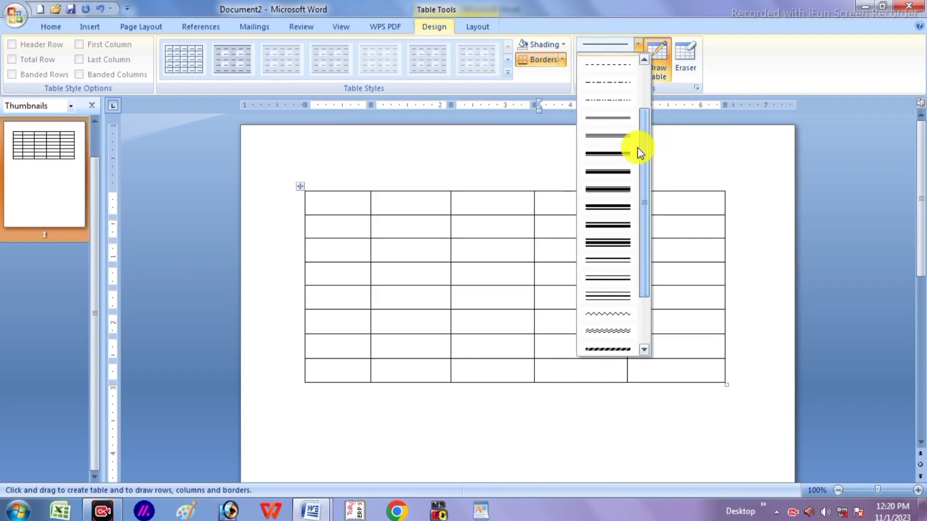
{"action": "left_click", "coordinate": [599, 172]}
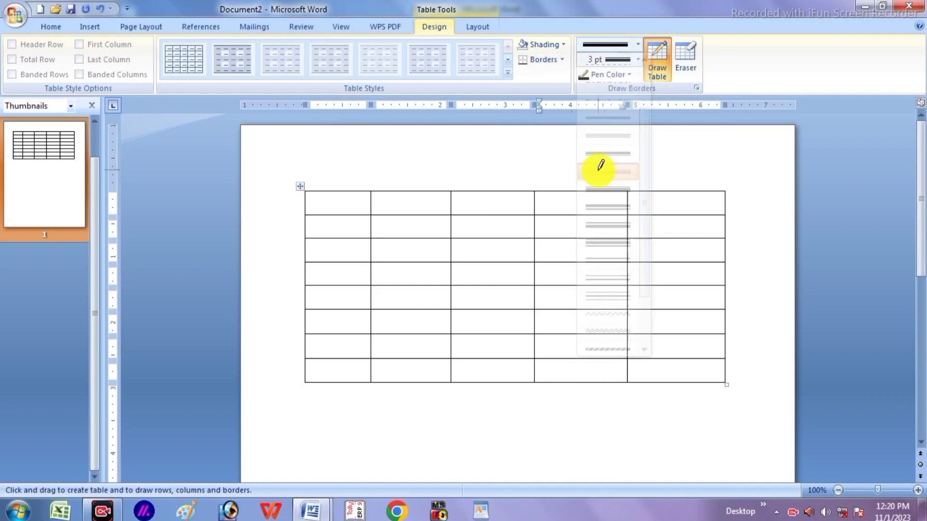
{"action": "left_click", "coordinate": [406, 190]}
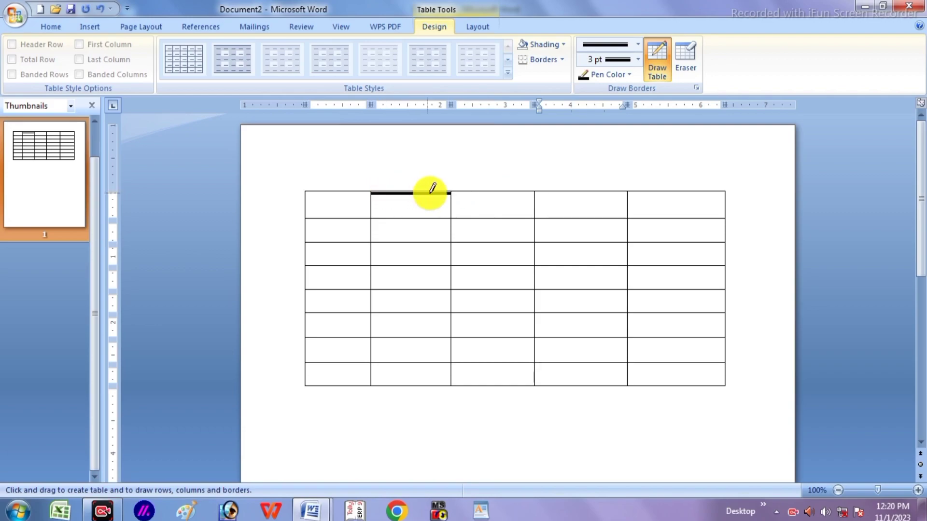
{"action": "left_click", "coordinate": [338, 192]}
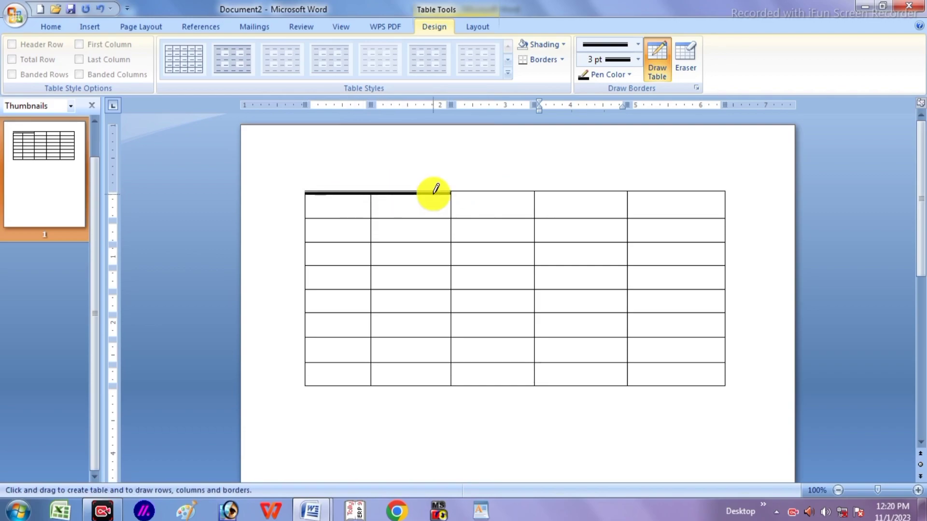
- Draw a thick-bordered table below the first and divide it into 2 rows and 3 columns
{"action": "left_click_drag", "start_coordinate": [314, 399], "coordinate": [700, 456]}
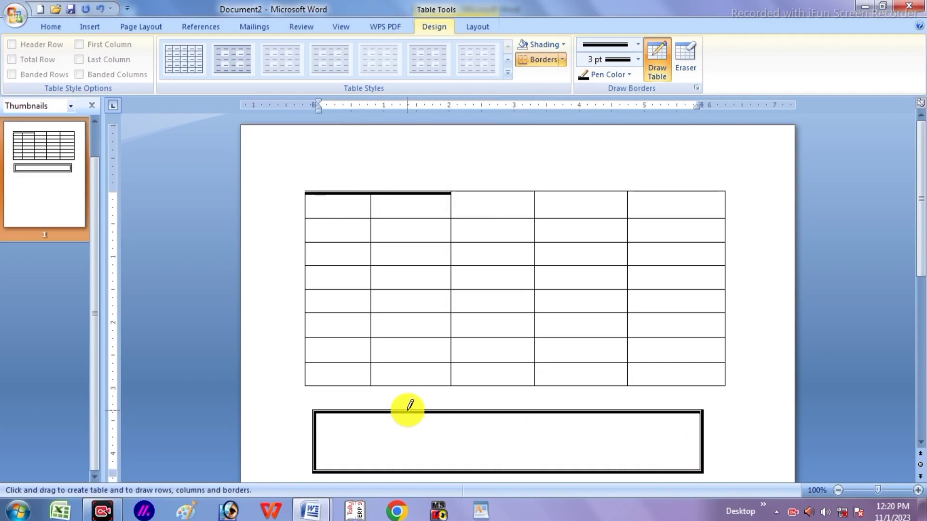
{"action": "left_click_drag", "start_coordinate": [410, 411], "coordinate": [407, 483]}
{"action": "left_click_drag", "start_coordinate": [465, 347], "coordinate": [473, 405]}
{"action": "left_click_drag", "start_coordinate": [316, 372], "coordinate": [663, 371]}
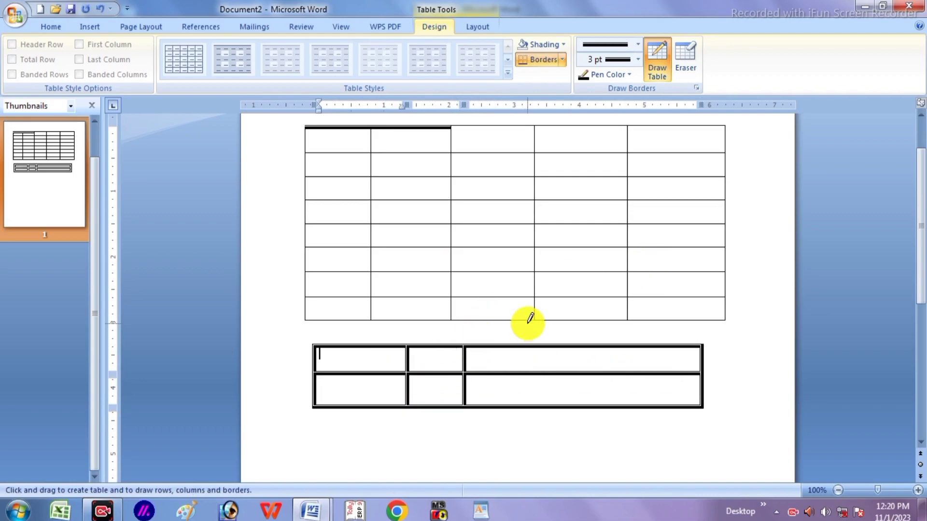
{"action": "left_click", "coordinate": [637, 46]}
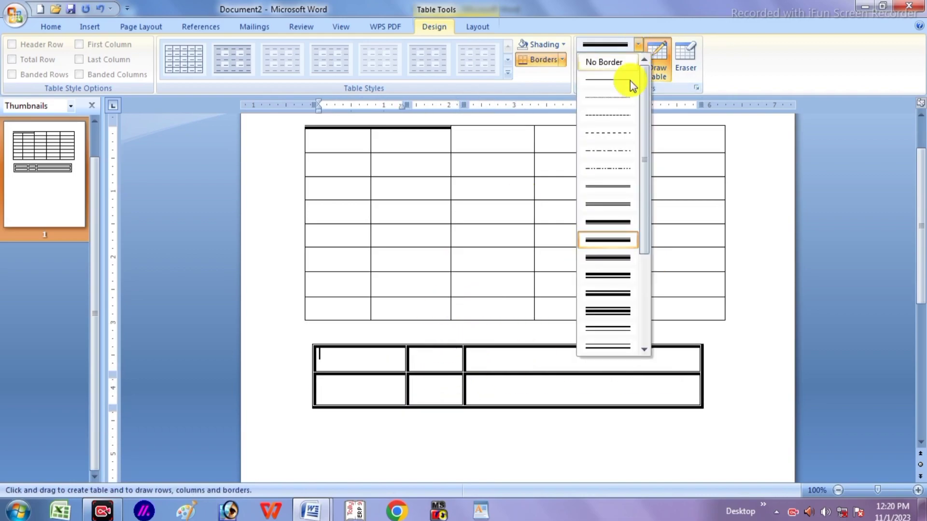
{"action": "left_click", "coordinate": [674, 85]}
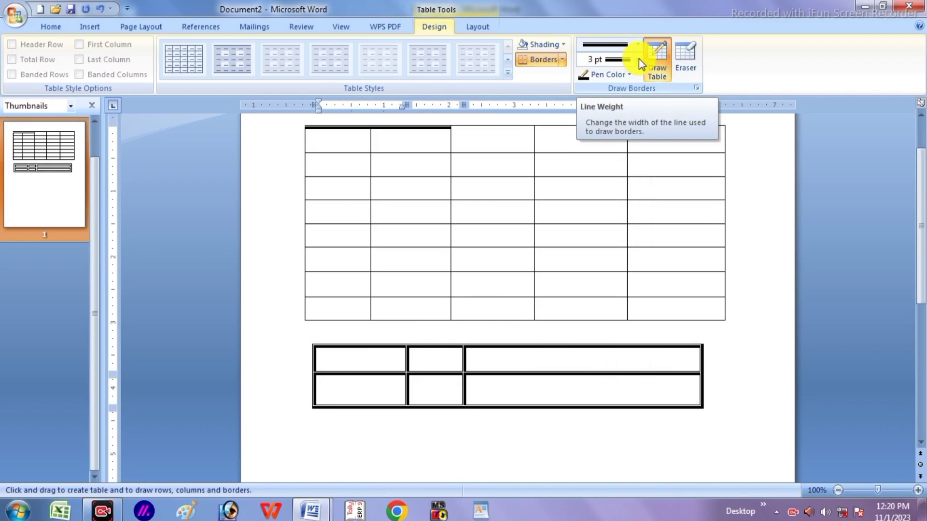
{"action": "left_click", "coordinate": [638, 59]}
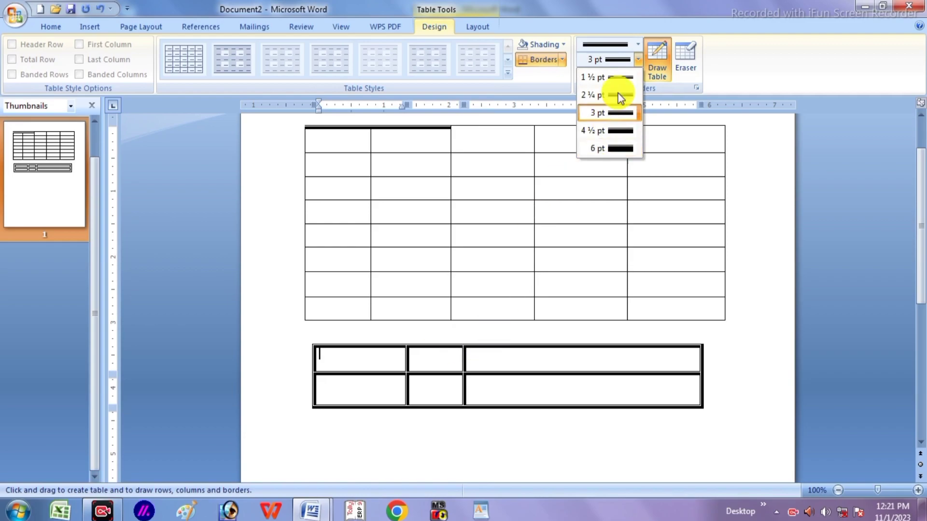
- Draw a 6 pt single-cell box, then a 1½ pt single-cell table beneath it
{"action": "left_click", "coordinate": [596, 150]}
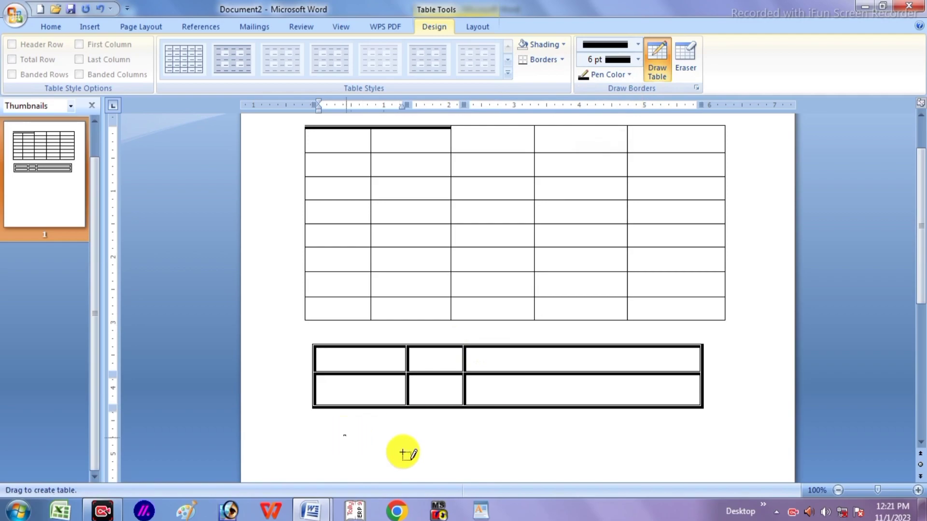
{"action": "left_click_drag", "start_coordinate": [403, 454], "coordinate": [611, 457]}
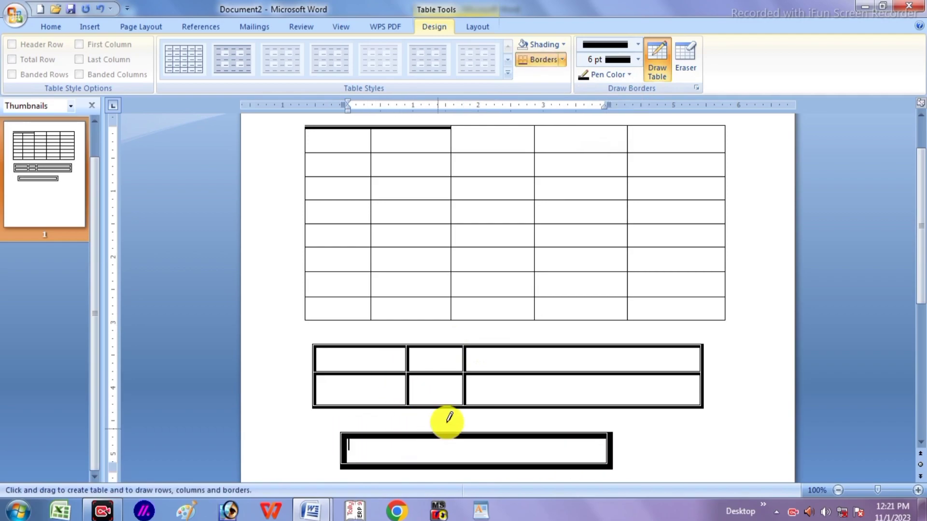
{"action": "left_click", "coordinate": [639, 60]}
{"action": "left_click", "coordinate": [608, 76]}
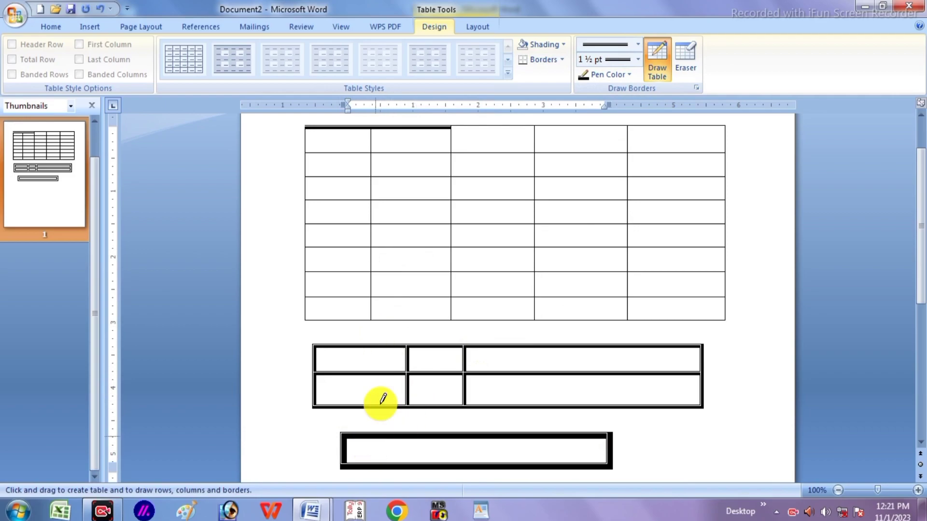
{"action": "scroll", "coordinate": [378, 399], "scroll_direction": "down", "scroll_amount": 5}
{"action": "left_click_drag", "start_coordinate": [337, 356], "coordinate": [508, 430]}
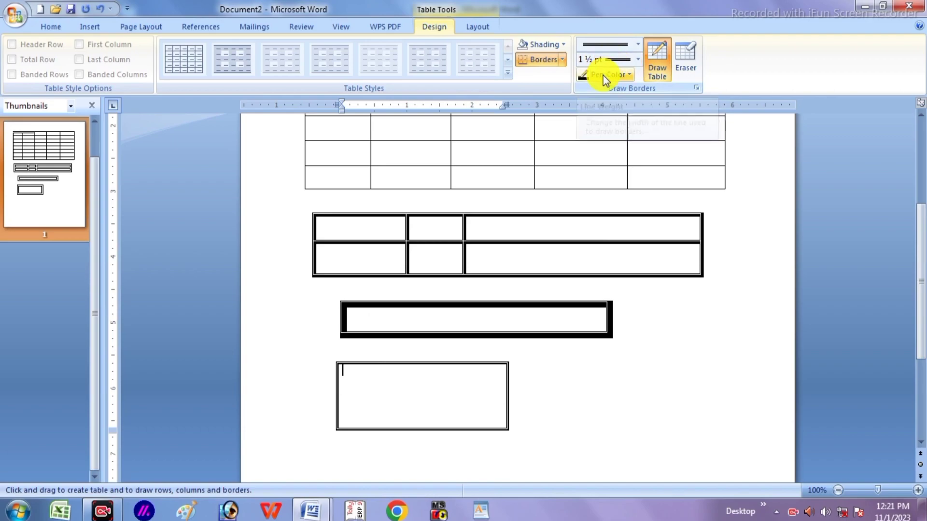
{"action": "left_click", "coordinate": [631, 74]}
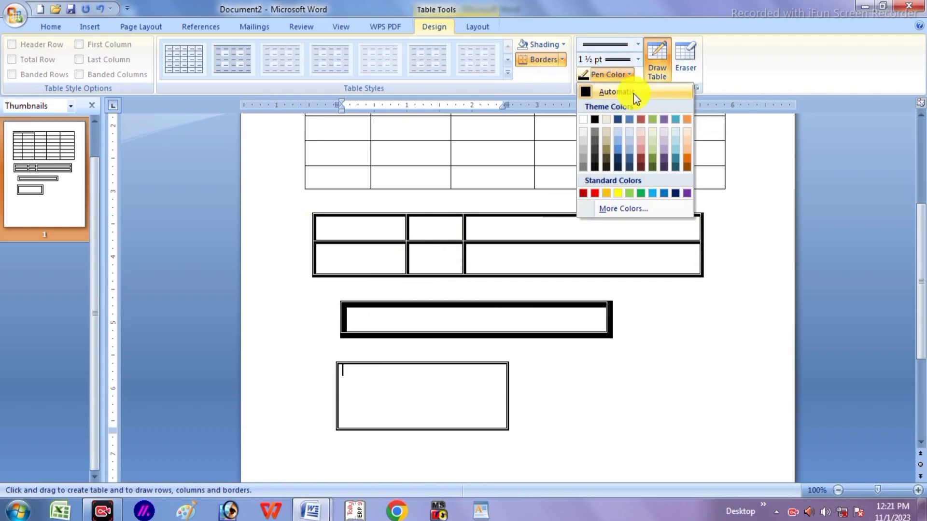
{"action": "left_click", "coordinate": [656, 72]}
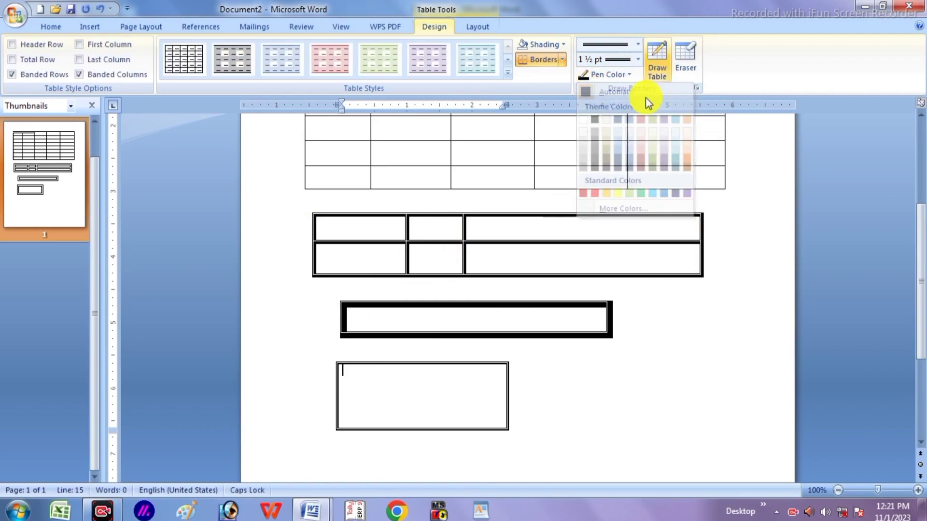
{"action": "left_click", "coordinate": [656, 73]}
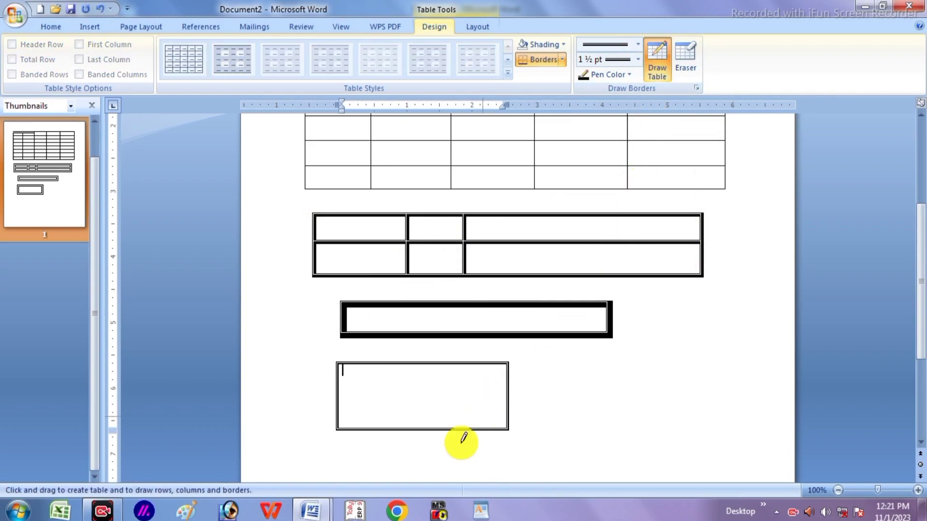
{"action": "scroll", "coordinate": [449, 424], "scroll_direction": "down", "scroll_amount": 3}
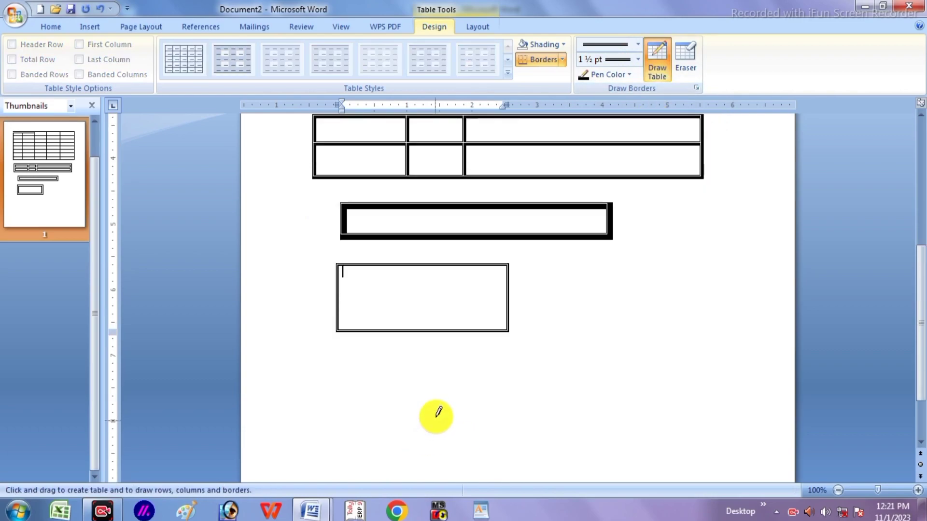
- Switch the border pen to red and draw a new table below the others
{"action": "left_click", "coordinate": [633, 77]}
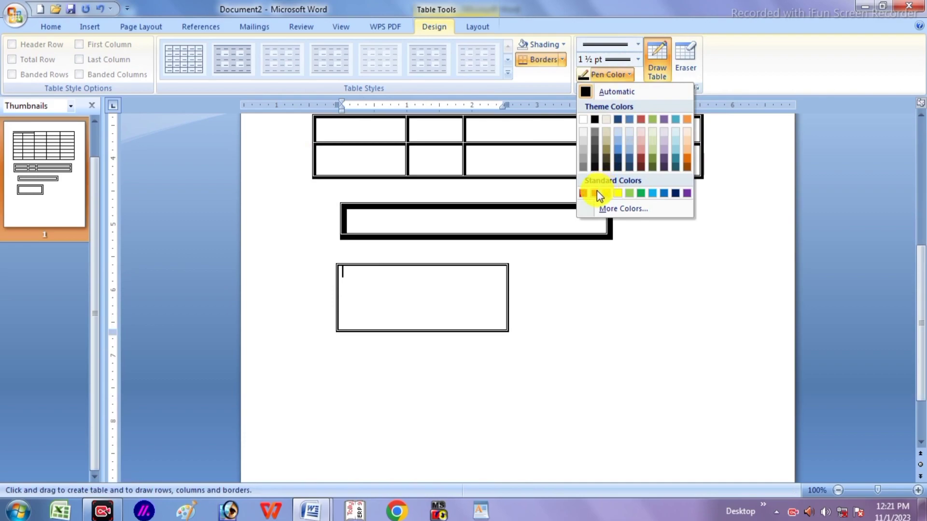
{"action": "left_click", "coordinate": [597, 193]}
{"action": "scroll", "coordinate": [453, 339], "scroll_direction": "down", "scroll_amount": 3}
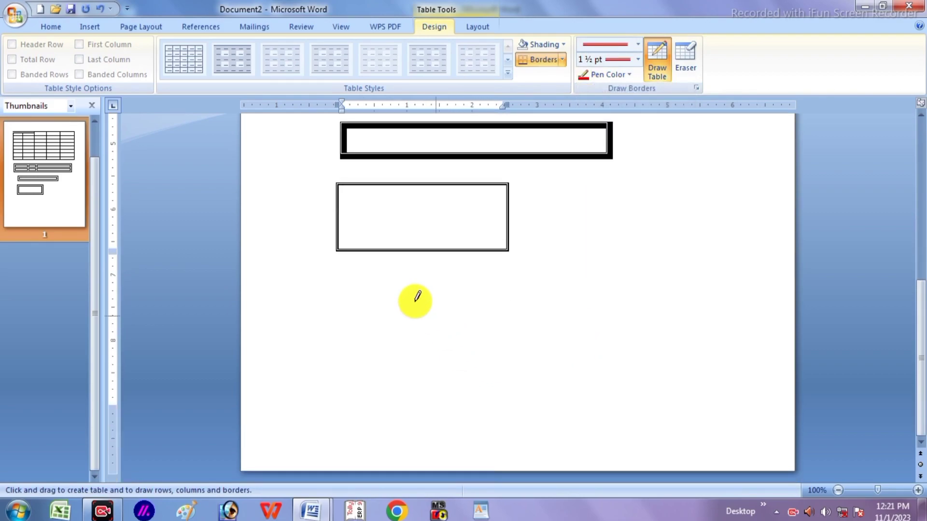
{"action": "left_click_drag", "start_coordinate": [345, 275], "coordinate": [704, 368]}
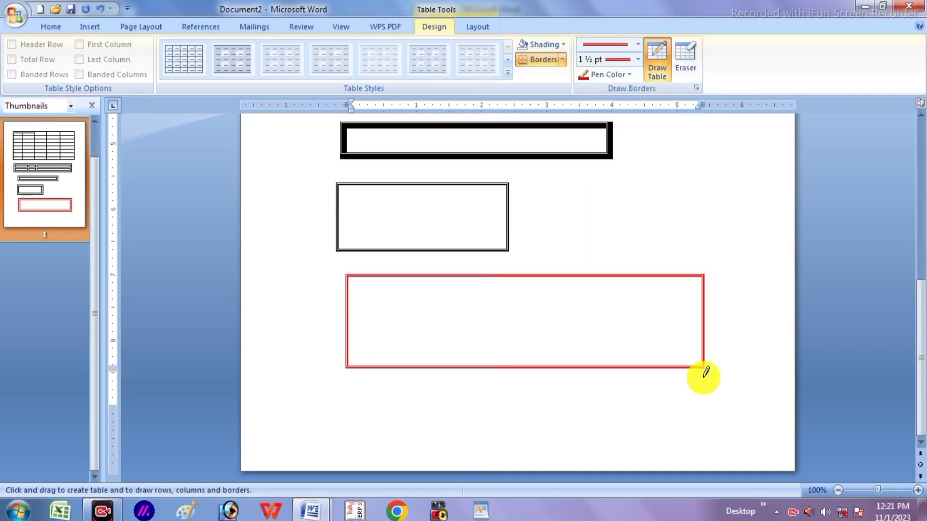
- Divide the red table with vertical column lines, a horizontal row split and a first-column divider
{"action": "left_click_drag", "start_coordinate": [436, 276], "coordinate": [436, 367]}
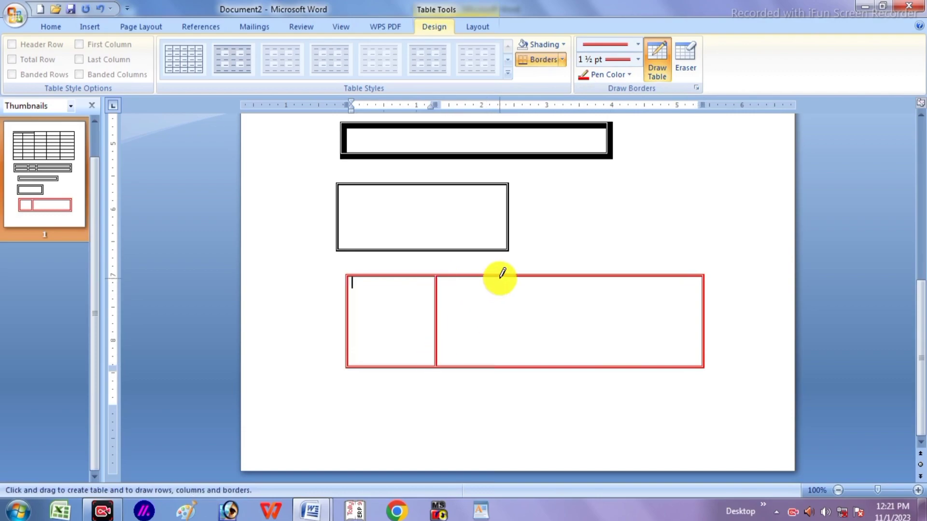
{"action": "left_click_drag", "start_coordinate": [500, 277], "coordinate": [499, 367]}
{"action": "left_click_drag", "start_coordinate": [548, 276], "coordinate": [549, 367]}
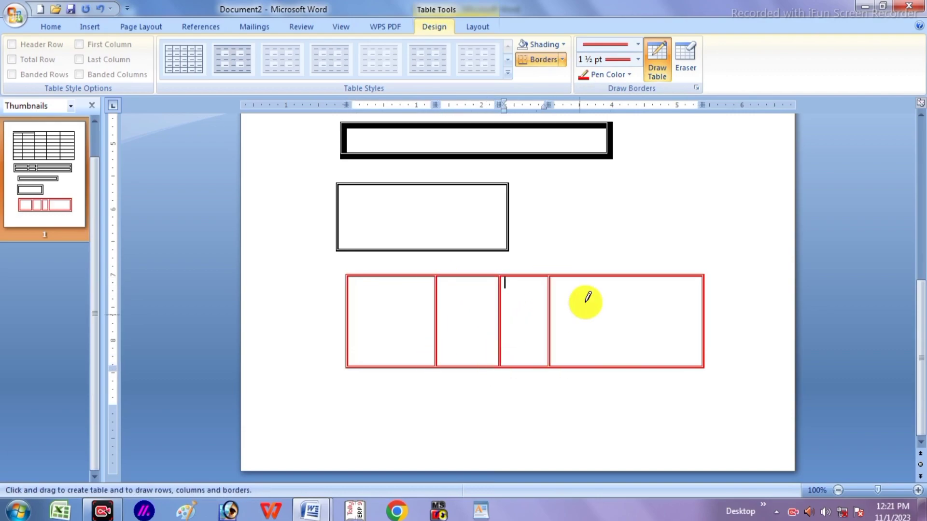
{"action": "left_click_drag", "start_coordinate": [598, 276], "coordinate": [598, 367]}
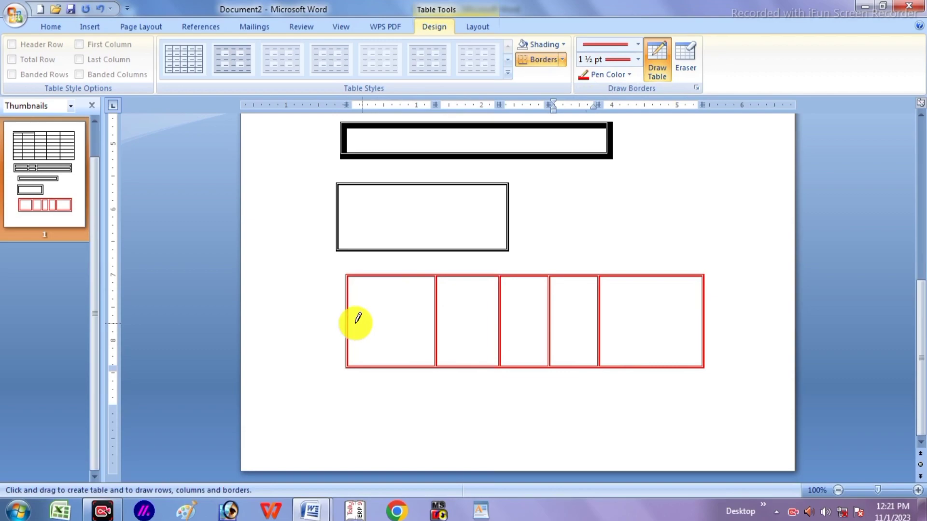
{"action": "left_click_drag", "start_coordinate": [348, 323], "coordinate": [720, 318]}
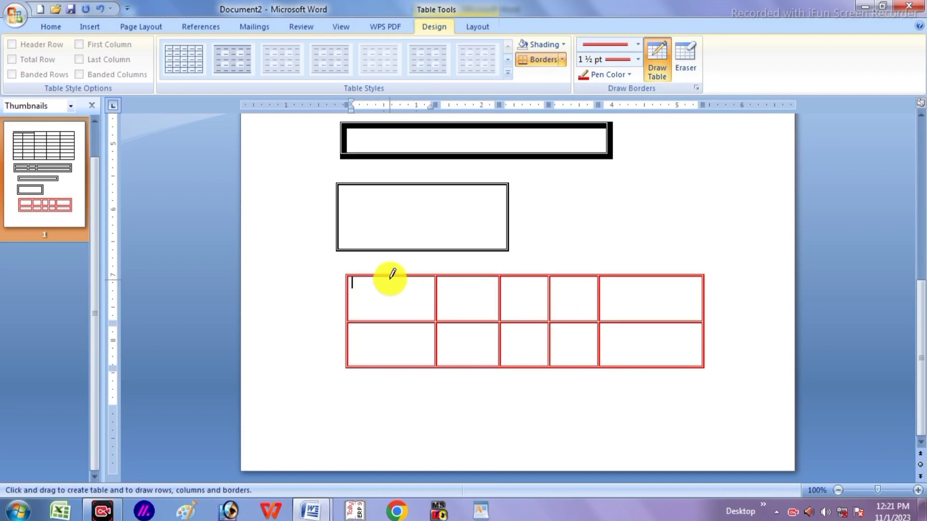
{"action": "left_click_drag", "start_coordinate": [389, 277], "coordinate": [389, 366]}
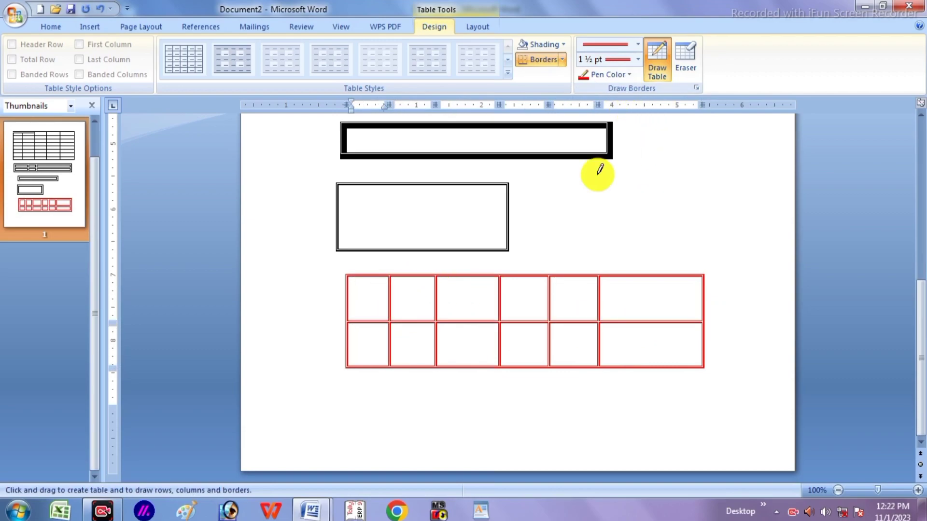
- Redraw the first table's top border with a plain single solid ½ pt line
{"action": "scroll", "coordinate": [534, 245], "scroll_direction": "up", "scroll_amount": 5}
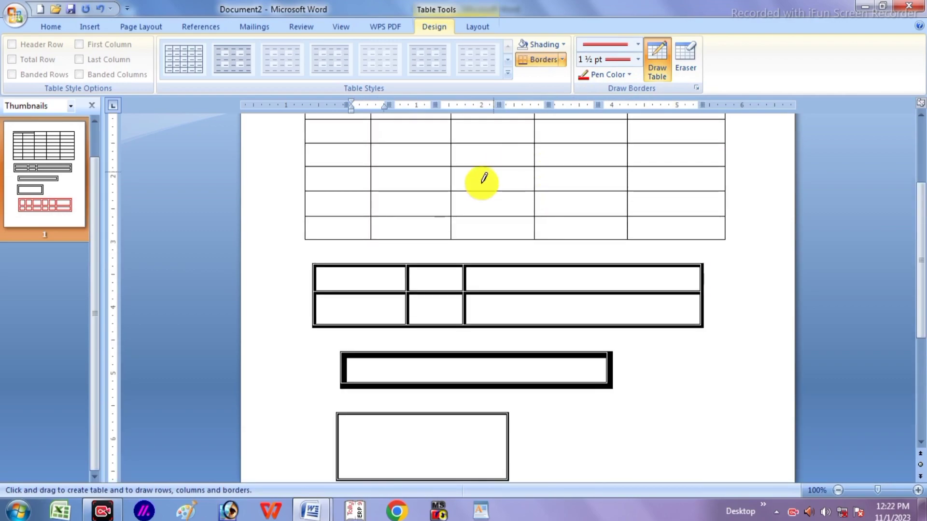
{"action": "scroll", "coordinate": [490, 173], "scroll_direction": "up", "scroll_amount": 3}
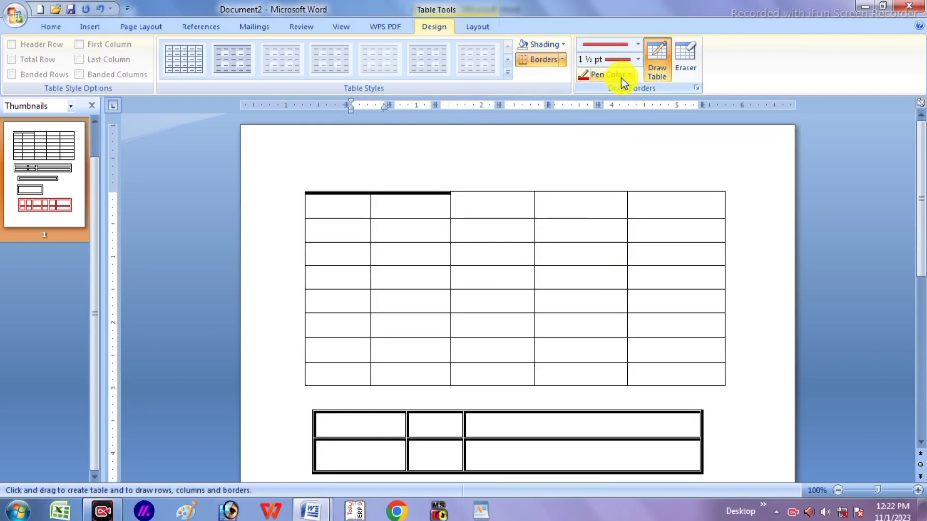
{"action": "left_click", "coordinate": [637, 44]}
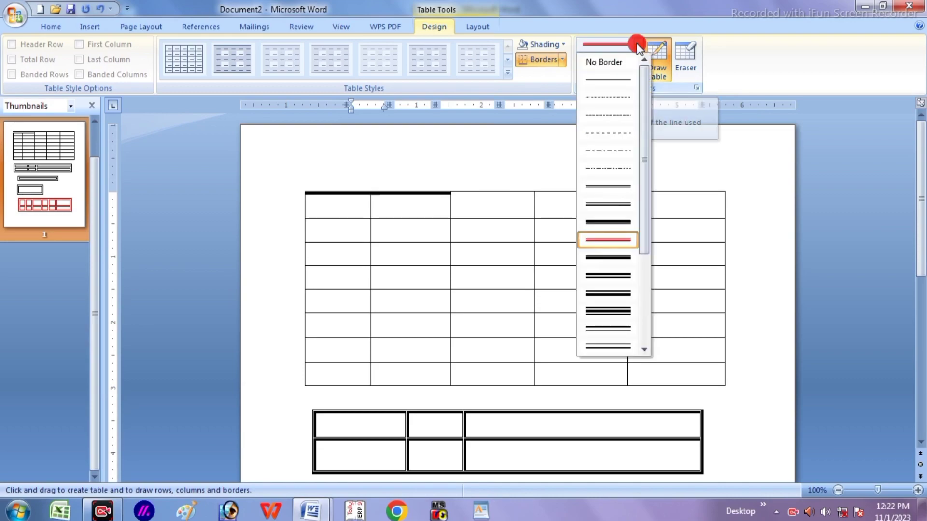
{"action": "left_click", "coordinate": [613, 83]}
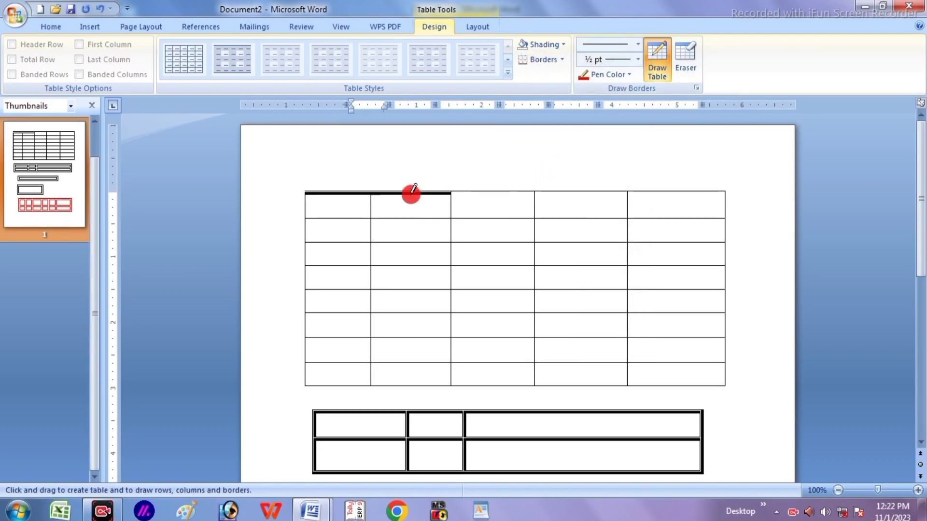
{"action": "left_click_drag", "start_coordinate": [414, 188], "coordinate": [344, 182]}
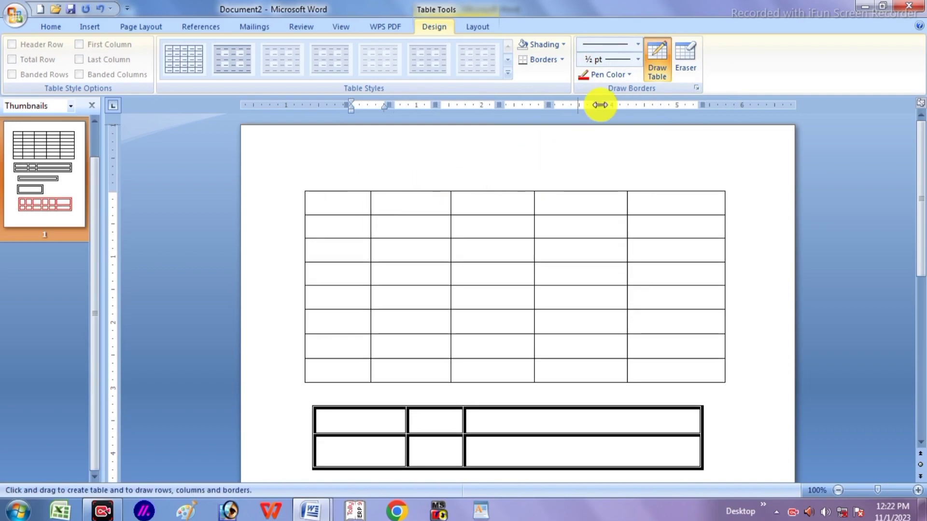
- Set the pen to red and colour the top border of all five top-row cells
{"action": "left_click", "coordinate": [610, 81]}
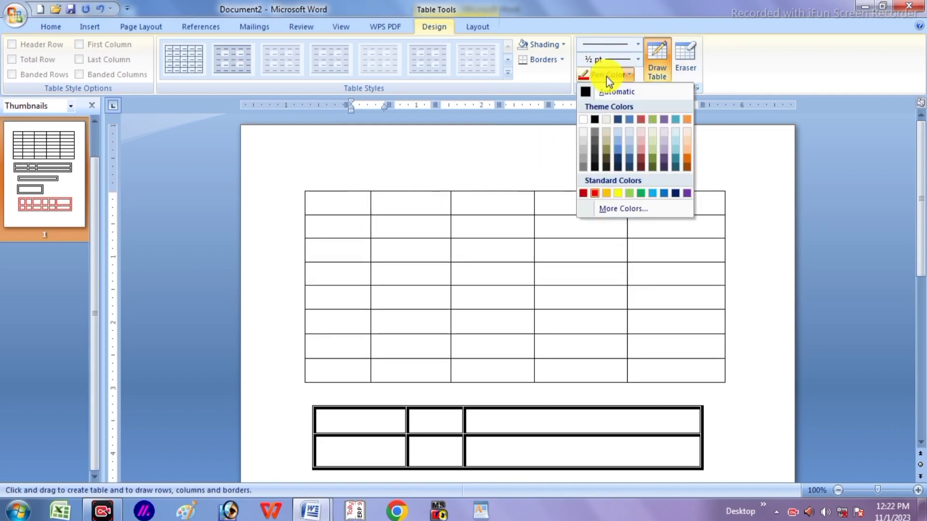
{"action": "left_click", "coordinate": [594, 193]}
{"action": "left_click", "coordinate": [355, 191]}
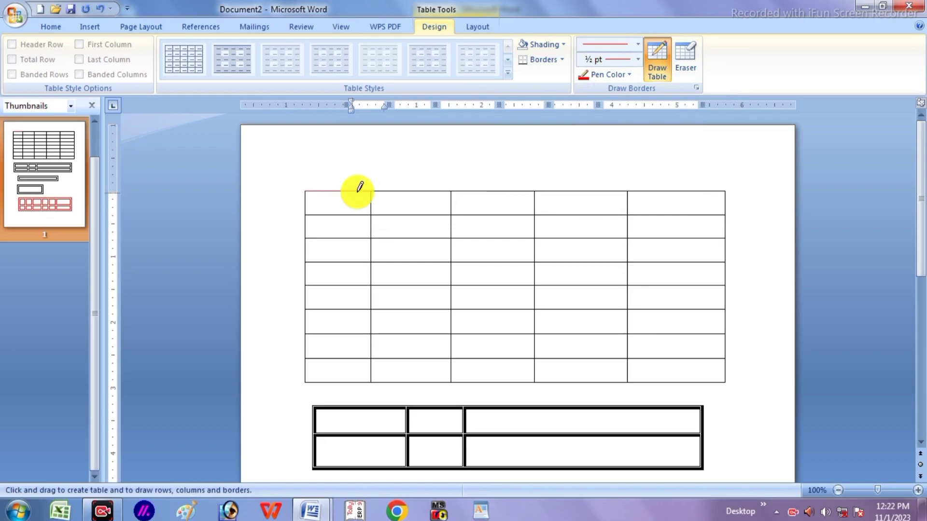
{"action": "left_click", "coordinate": [393, 191]}
{"action": "left_click", "coordinate": [513, 191]}
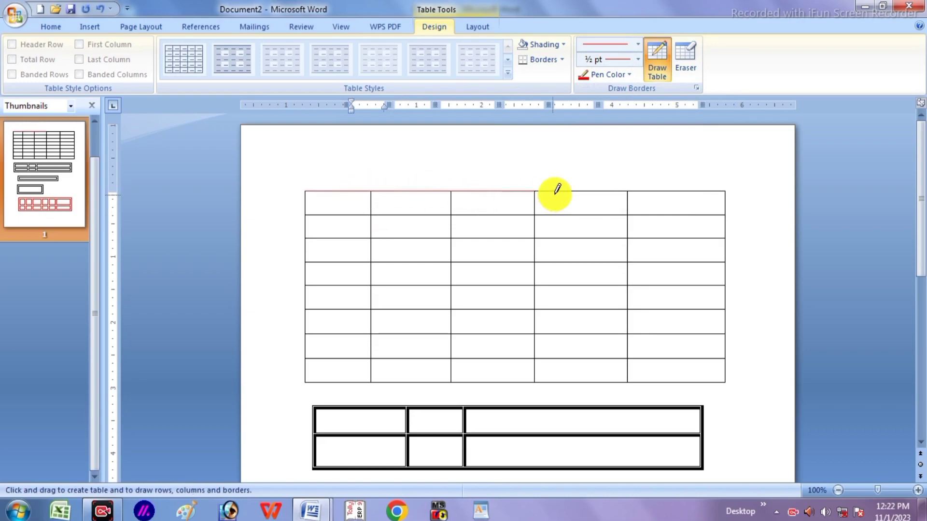
{"action": "left_click", "coordinate": [564, 190]}
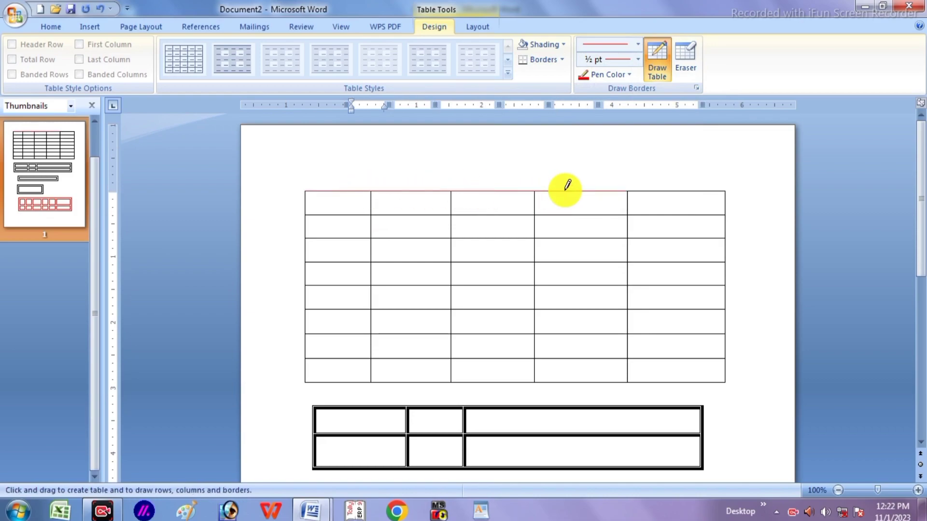
{"action": "left_click", "coordinate": [656, 191]}
- Colour the top row's cell dividers and lower borders red
{"action": "left_click", "coordinate": [593, 211]}
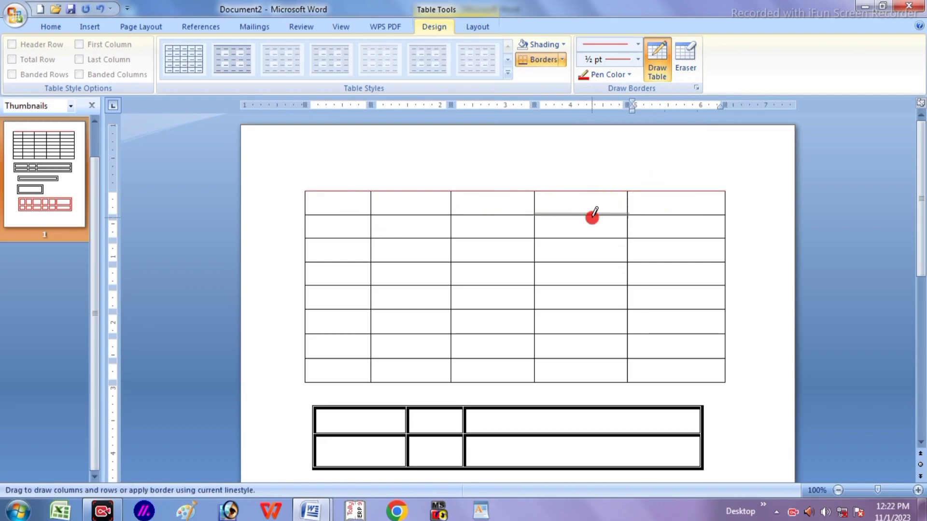
{"action": "left_click", "coordinate": [451, 207]}
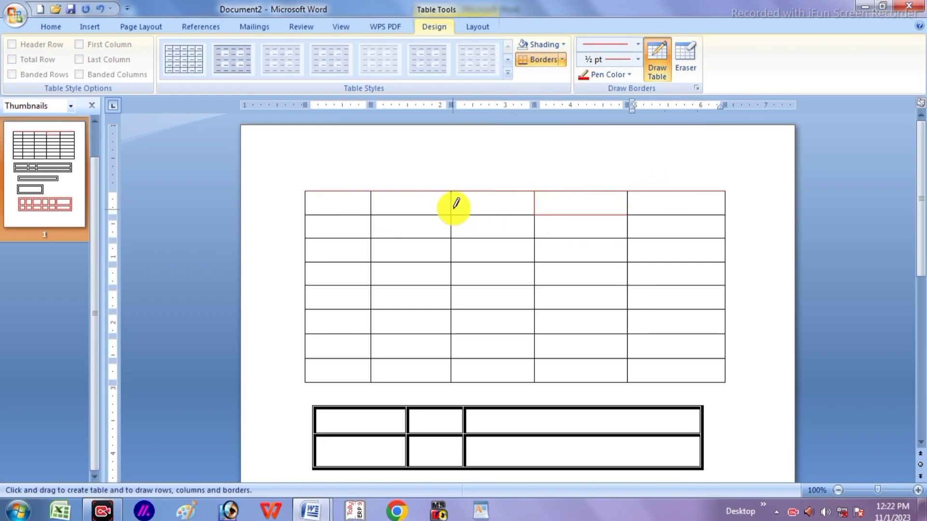
{"action": "left_click", "coordinate": [371, 204]}
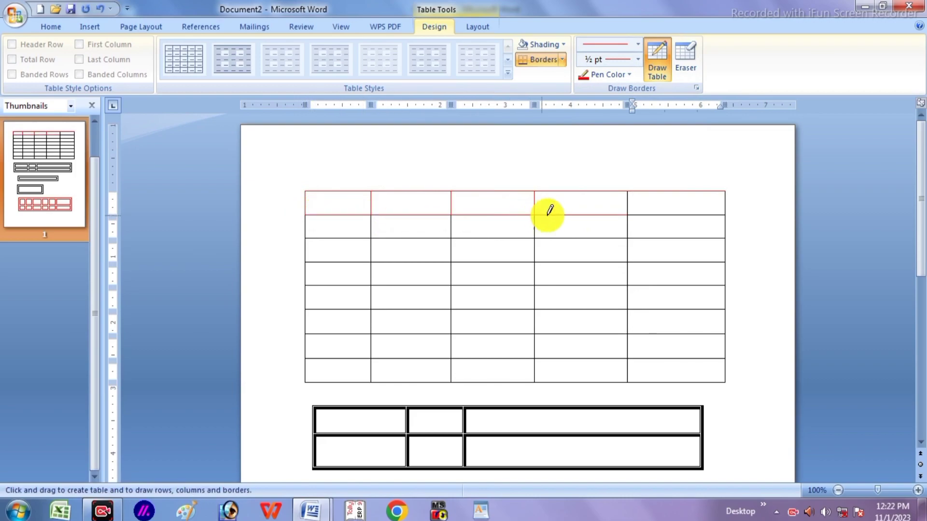
{"action": "left_click", "coordinate": [534, 207]}
{"action": "left_click", "coordinate": [643, 214]}
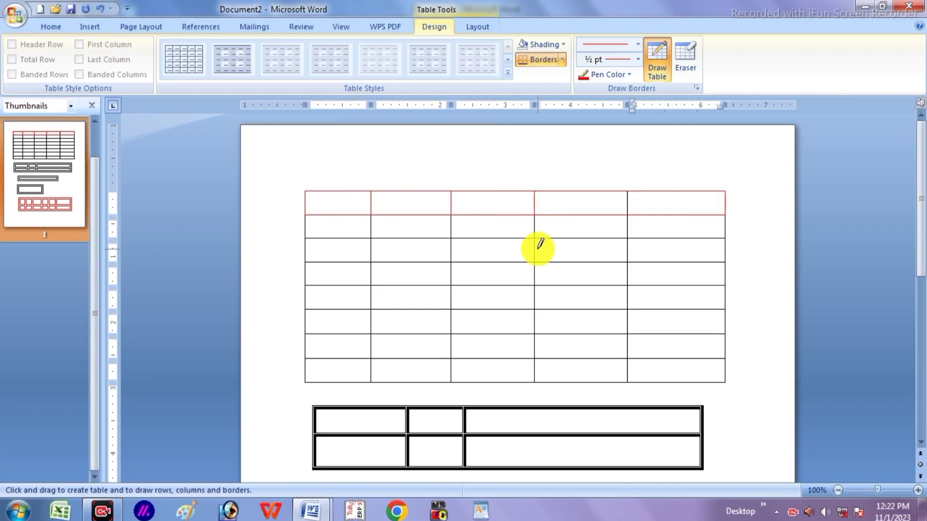
- With the Eraser, remove partitions and a row from the first table's top area
{"action": "left_click", "coordinate": [688, 68]}
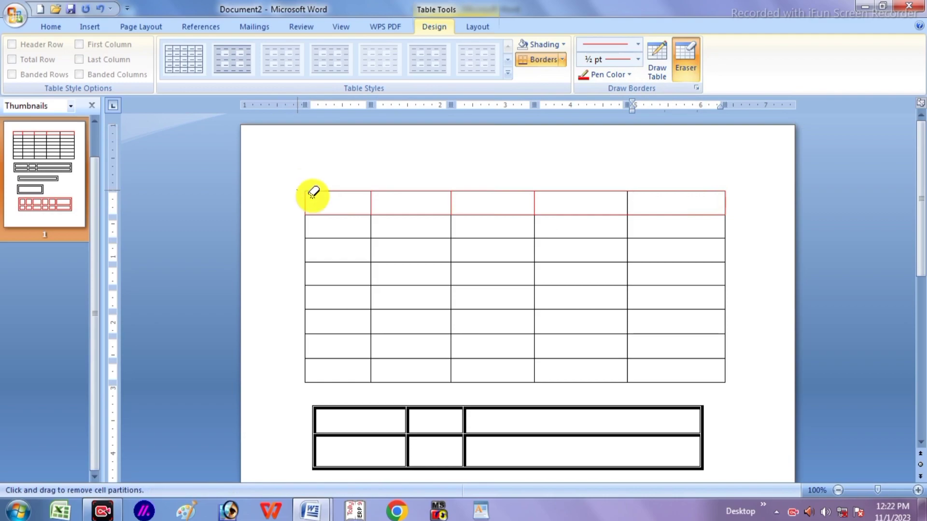
{"action": "left_click_drag", "start_coordinate": [313, 192], "coordinate": [734, 203]}
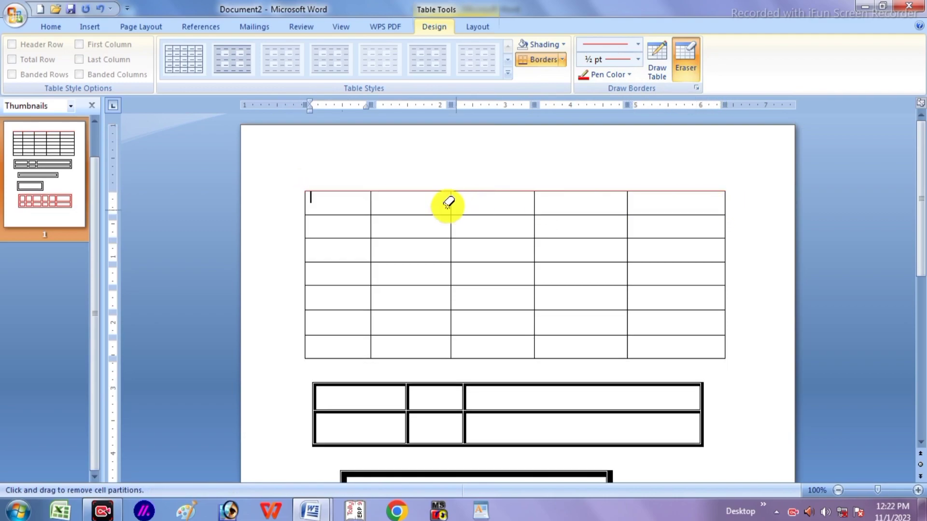
{"action": "left_click_drag", "start_coordinate": [302, 193], "coordinate": [733, 210]}
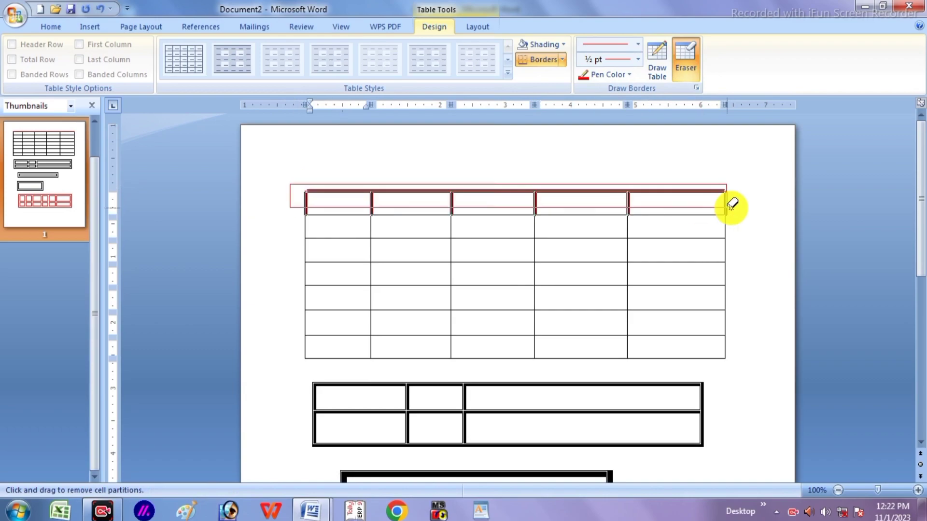
- Erase the thick-bordered table, black bar table, small box and the red table below
{"action": "scroll", "coordinate": [483, 246], "scroll_direction": "down", "scroll_amount": 5}
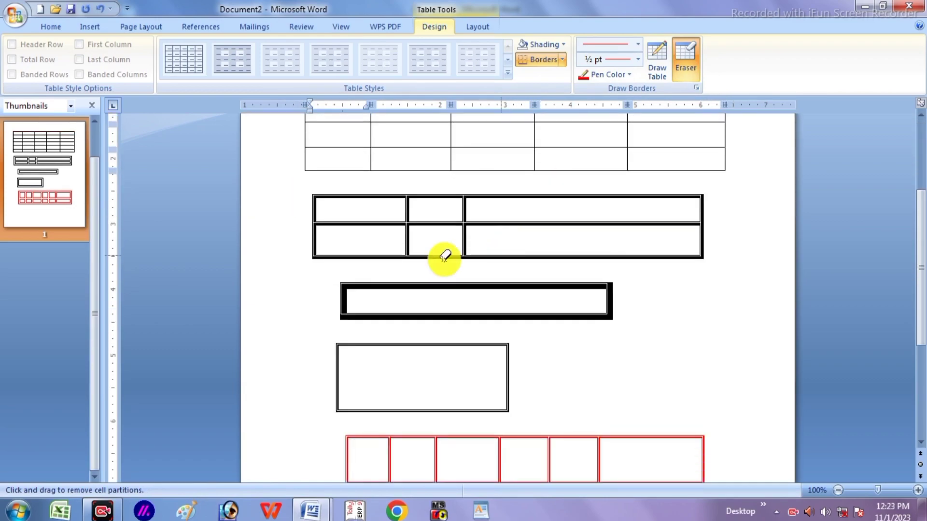
{"action": "left_click_drag", "start_coordinate": [301, 194], "coordinate": [569, 347]}
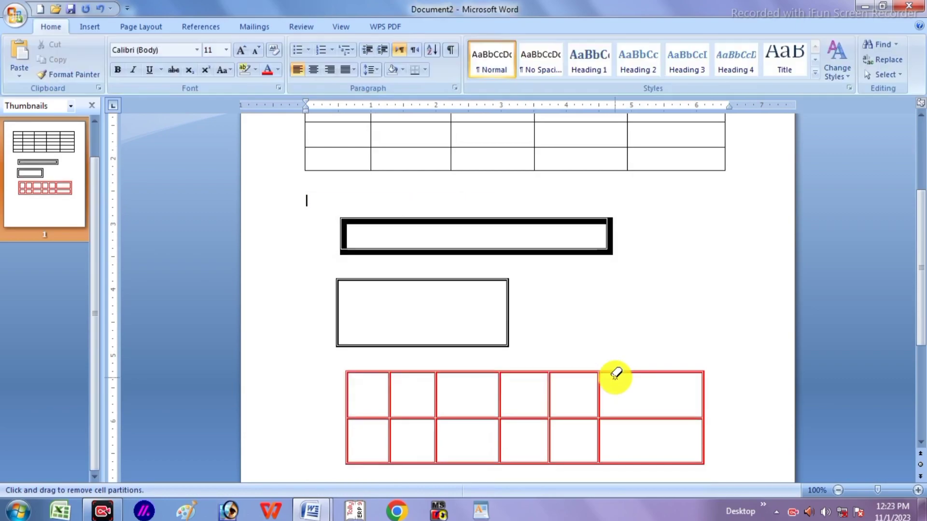
{"action": "left_click_drag", "start_coordinate": [323, 213], "coordinate": [580, 332]}
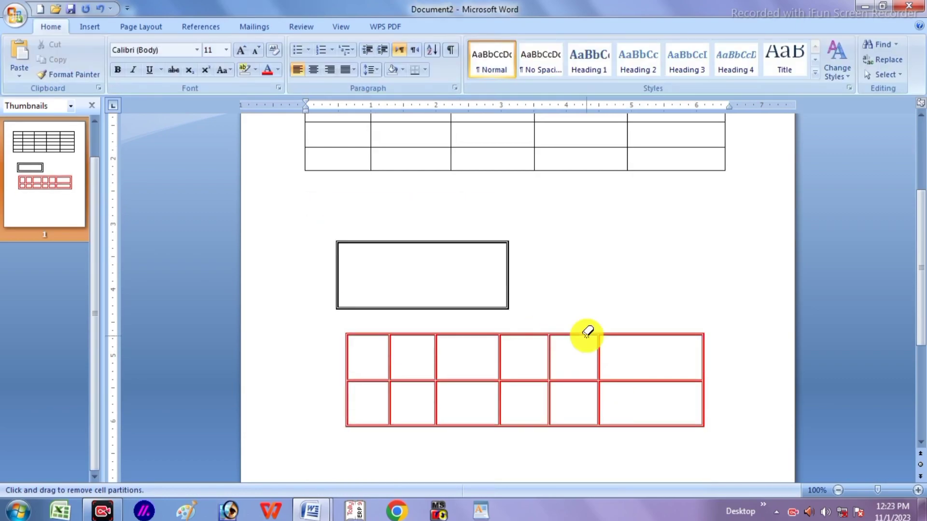
{"action": "left_click_drag", "start_coordinate": [308, 218], "coordinate": [517, 275]}
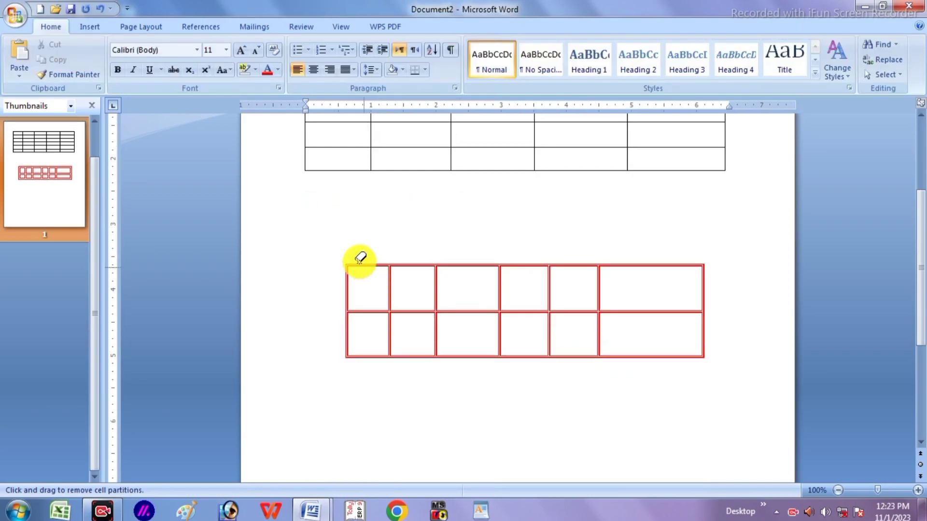
{"action": "left_click_drag", "start_coordinate": [323, 257], "coordinate": [702, 306]}
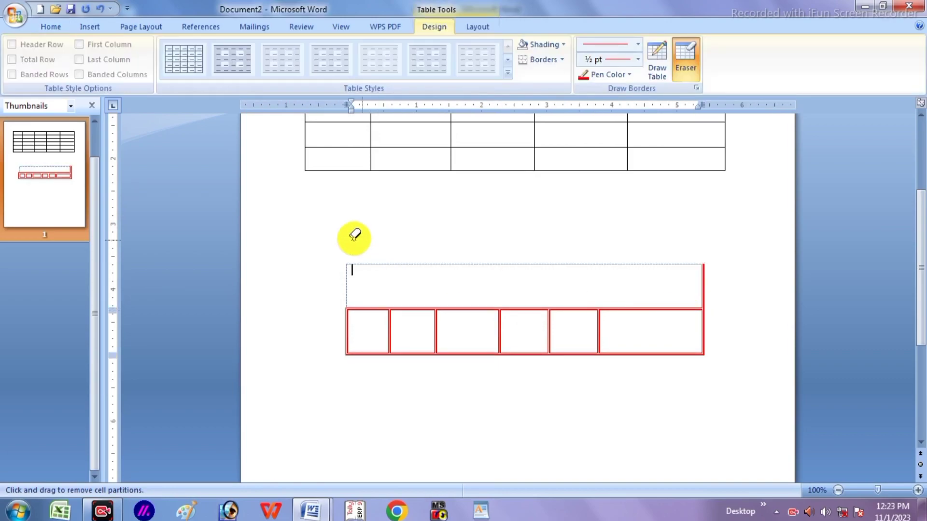
{"action": "left_click_drag", "start_coordinate": [356, 234], "coordinate": [722, 309]}
{"action": "mouse_move", "coordinate": [347, 231]}
{"action": "left_mouse_down"}
{"action": "mouse_move", "coordinate": [641, 366]}
{"action": "mouse_move", "coordinate": [671, 369]}
{"action": "left_mouse_up"}
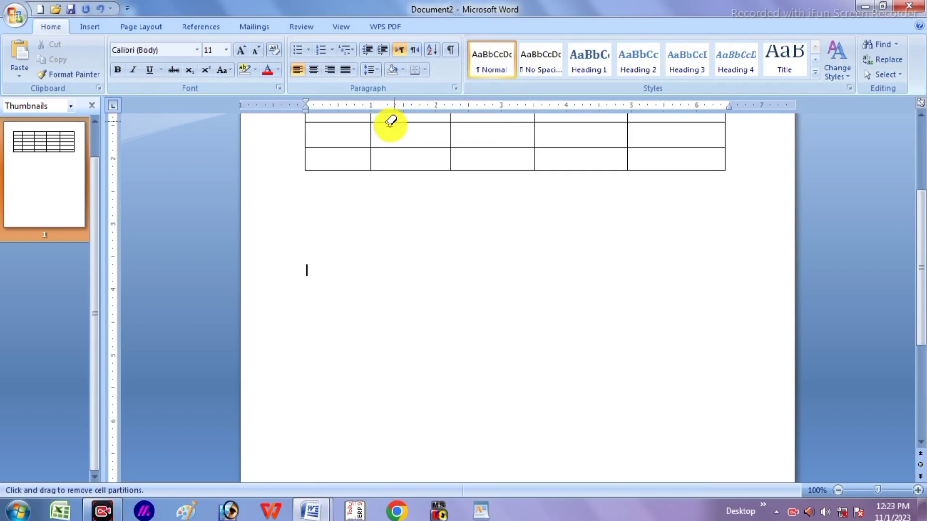